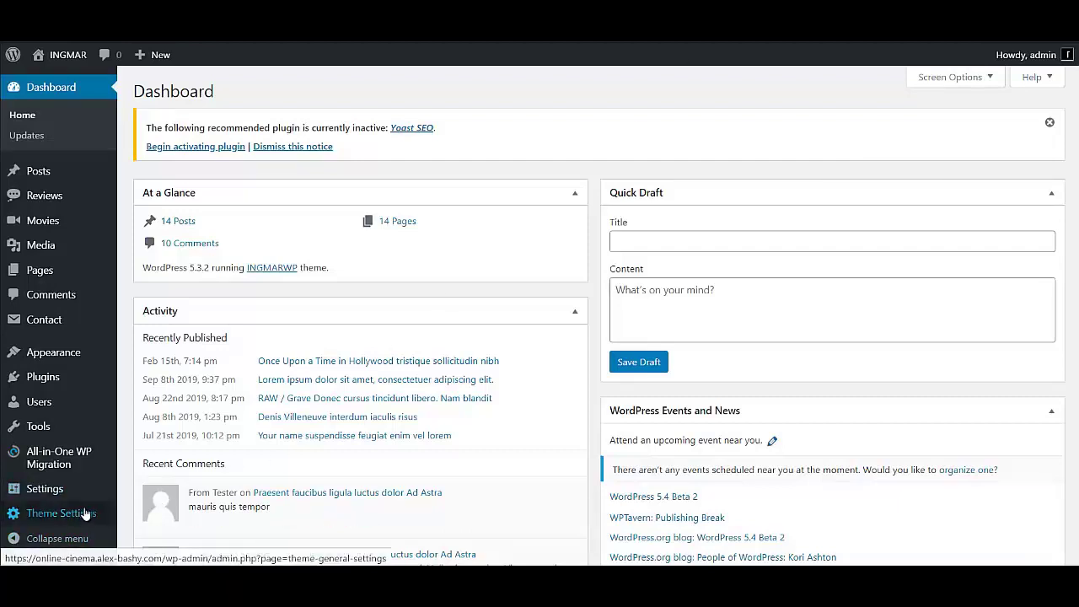
# Open the list of actors that belongs to the Movies section
pyautogui.moveTo(60, 452)
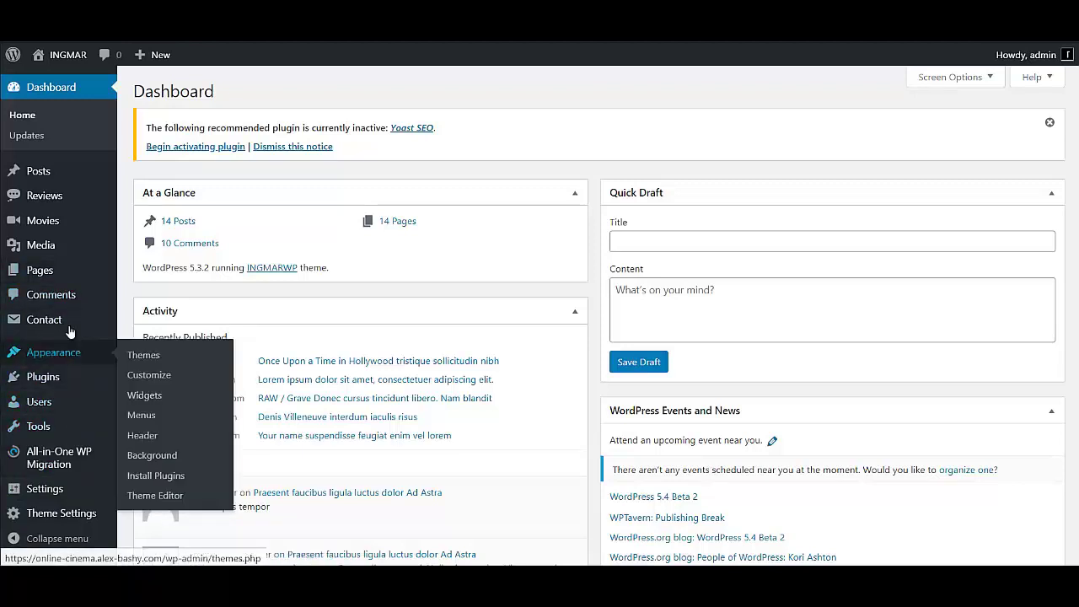
pyautogui.moveTo(34, 236)
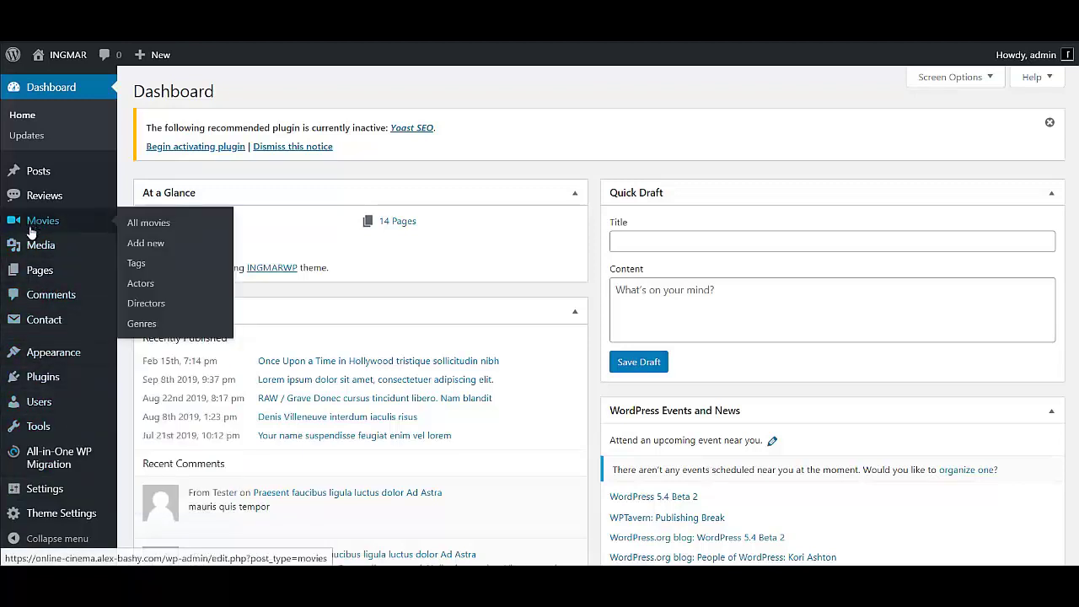
pyautogui.click(35, 224)
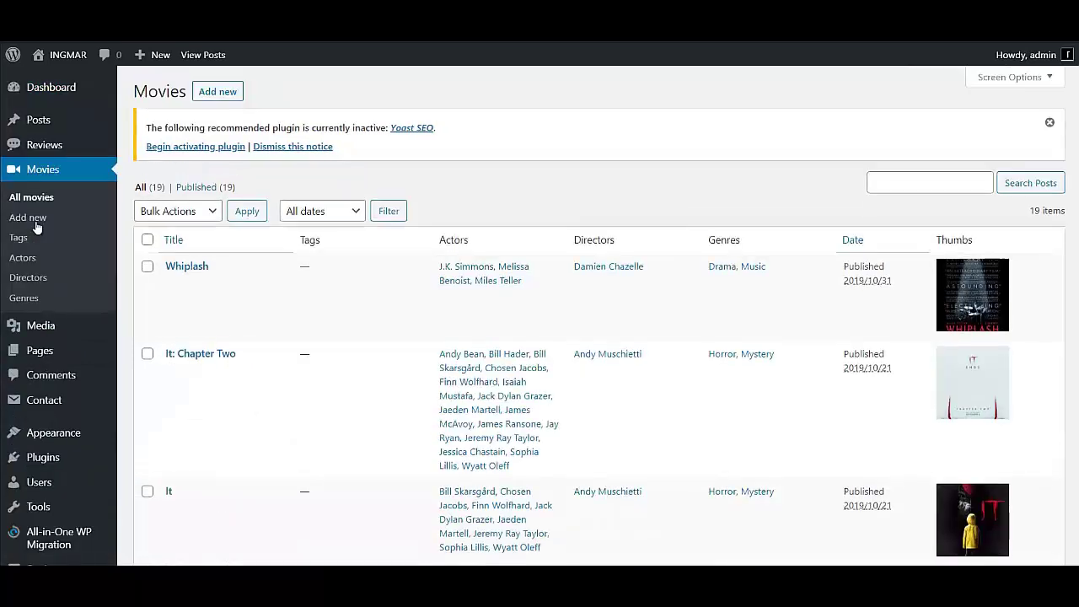
pyautogui.moveTo(51, 400)
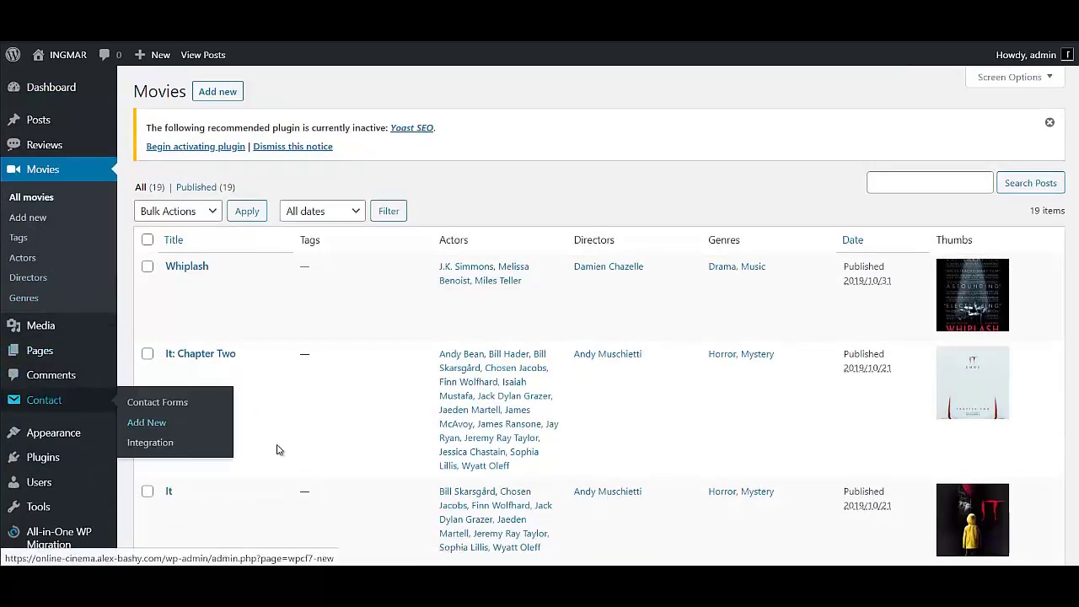
pyautogui.moveTo(67, 354)
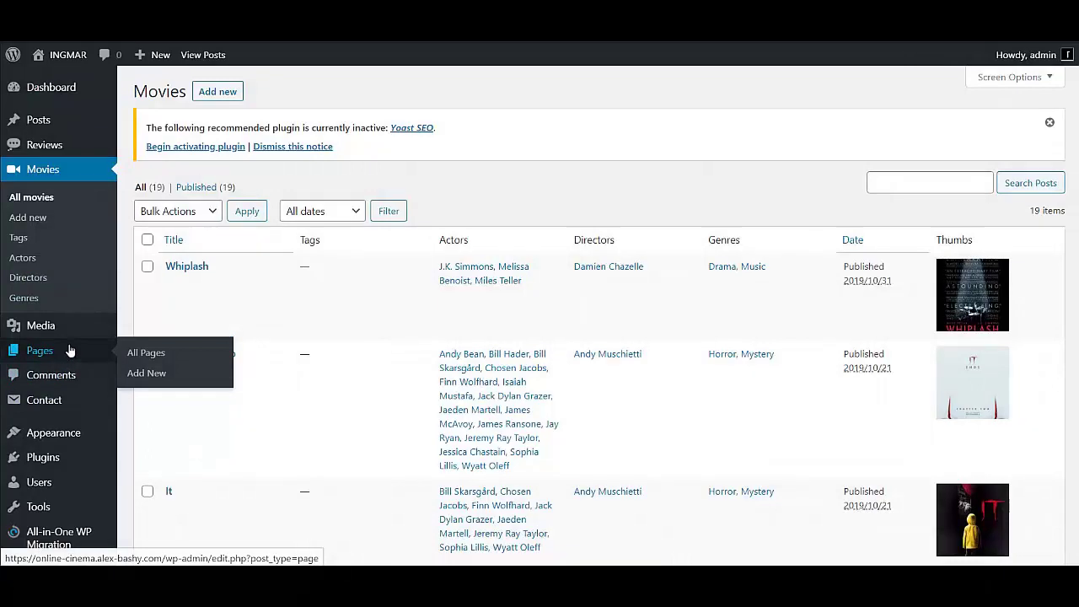
pyautogui.moveTo(71, 335)
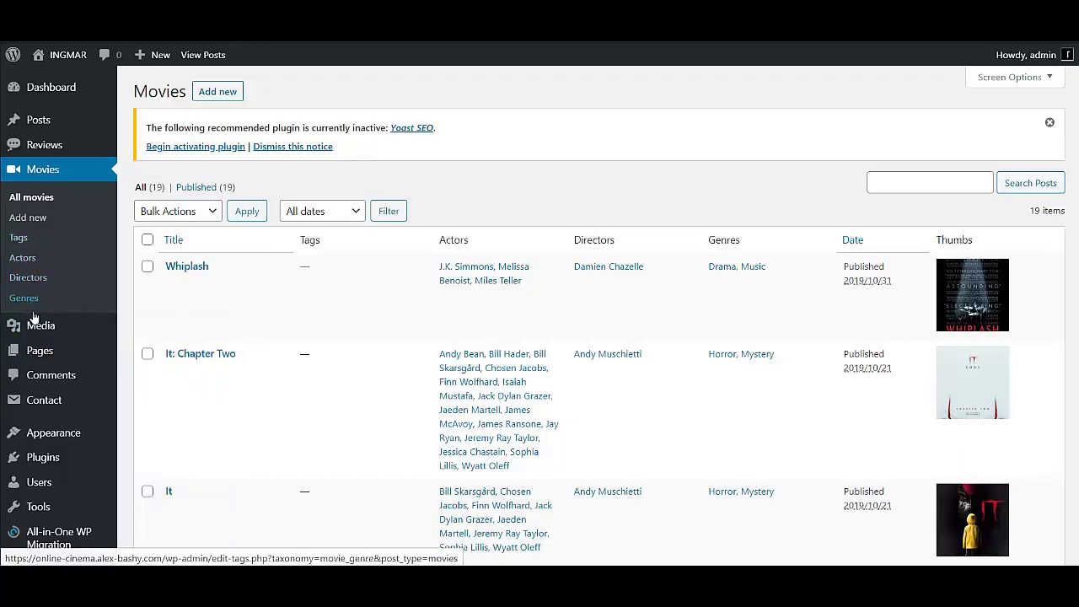
pyautogui.moveTo(236, 522)
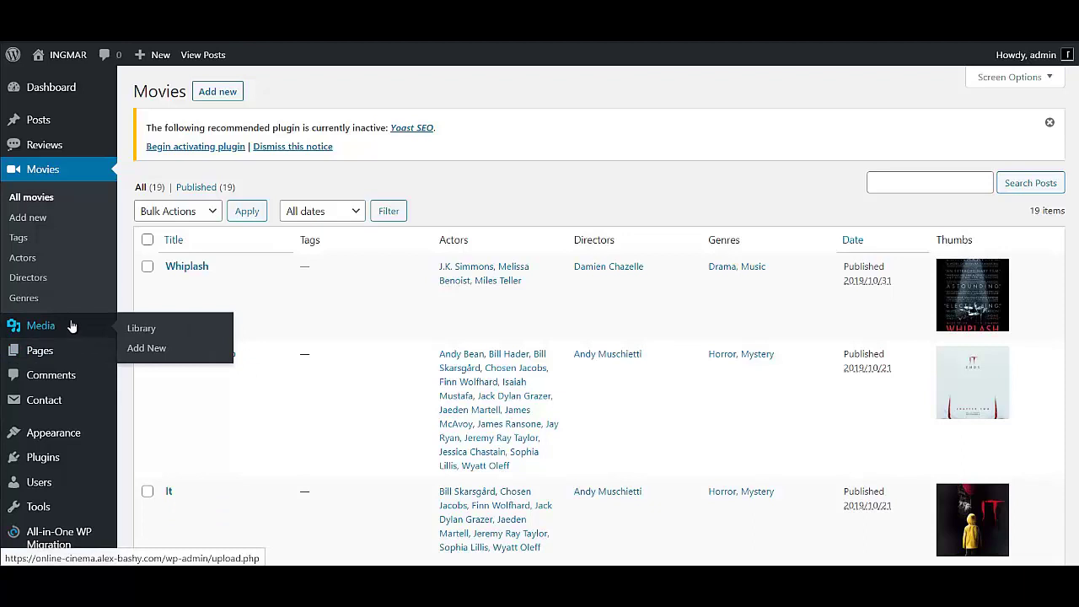
pyautogui.click(30, 259)
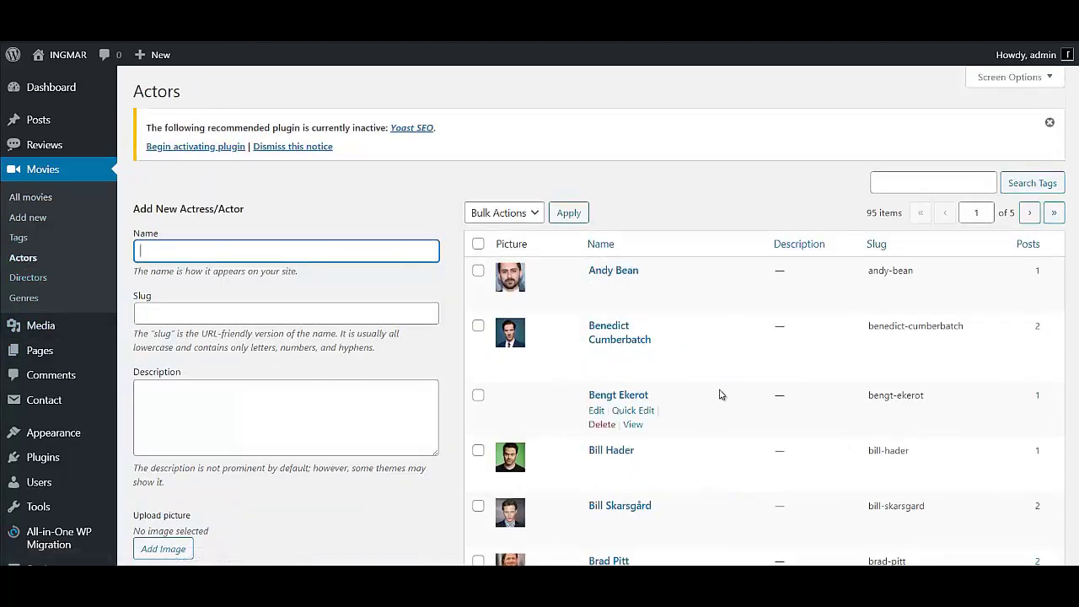
# Look through the existing actor entries with their pictures, descriptions and slugs
pyautogui.scroll(-4, 624, 358)
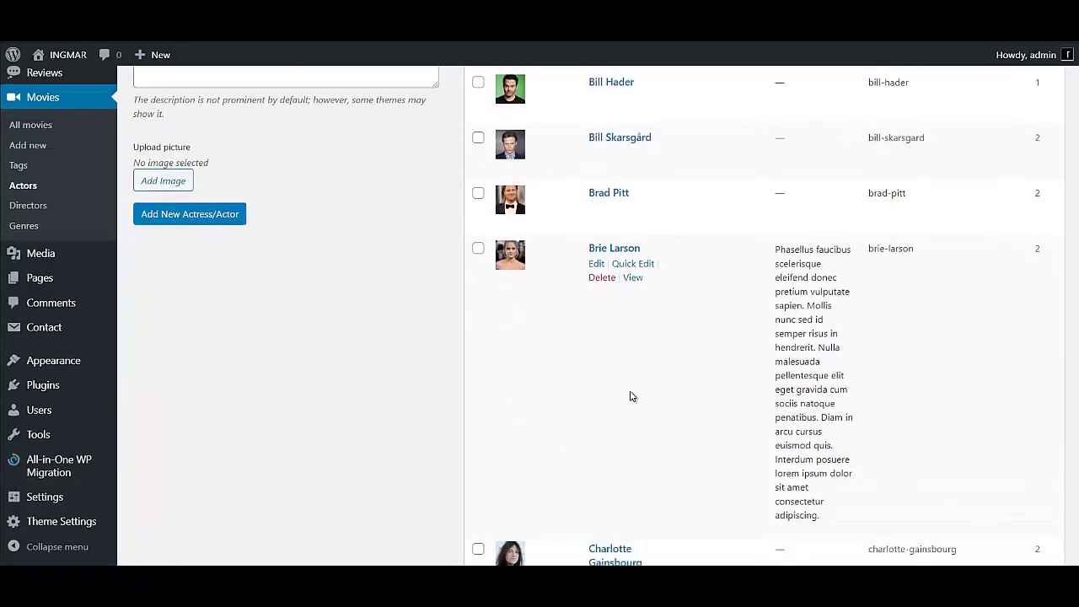
pyautogui.scroll(-7, 632, 396)
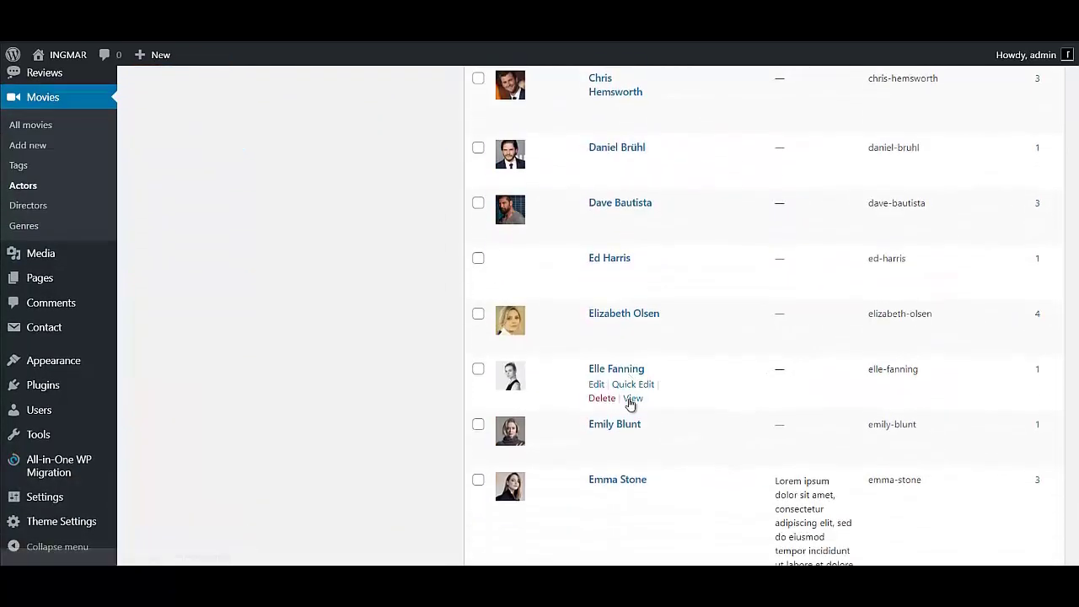
pyautogui.scroll(11, 631, 403)
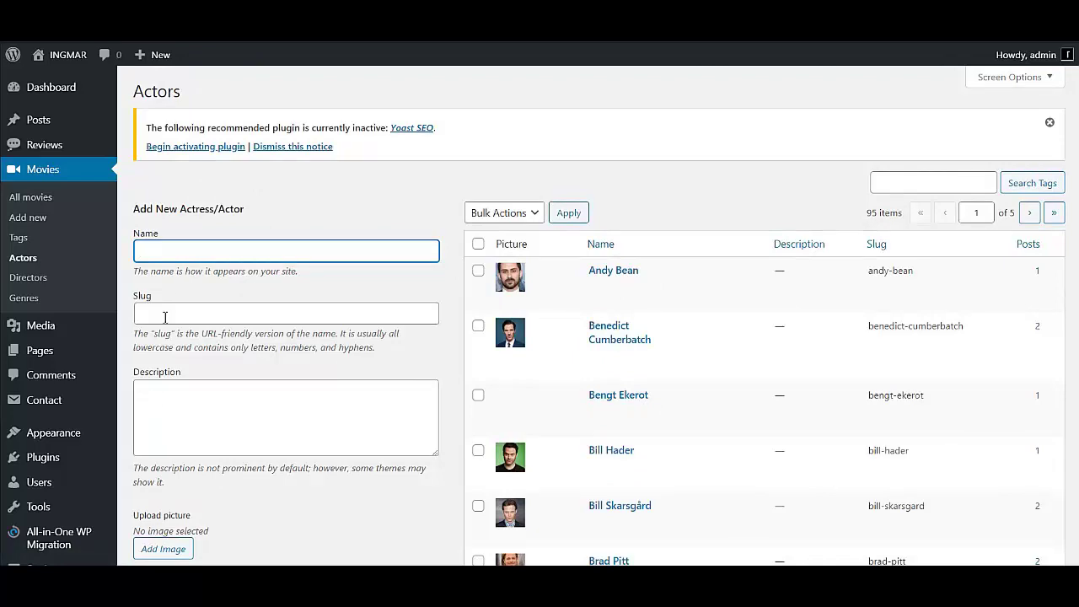
# Fill in the new actor form with the name Уилл and the slug Смит
pyautogui.click(157, 251)
pyautogui.write('Уилл')
pyautogui.press('Tab')
pyautogui.write('Смит')
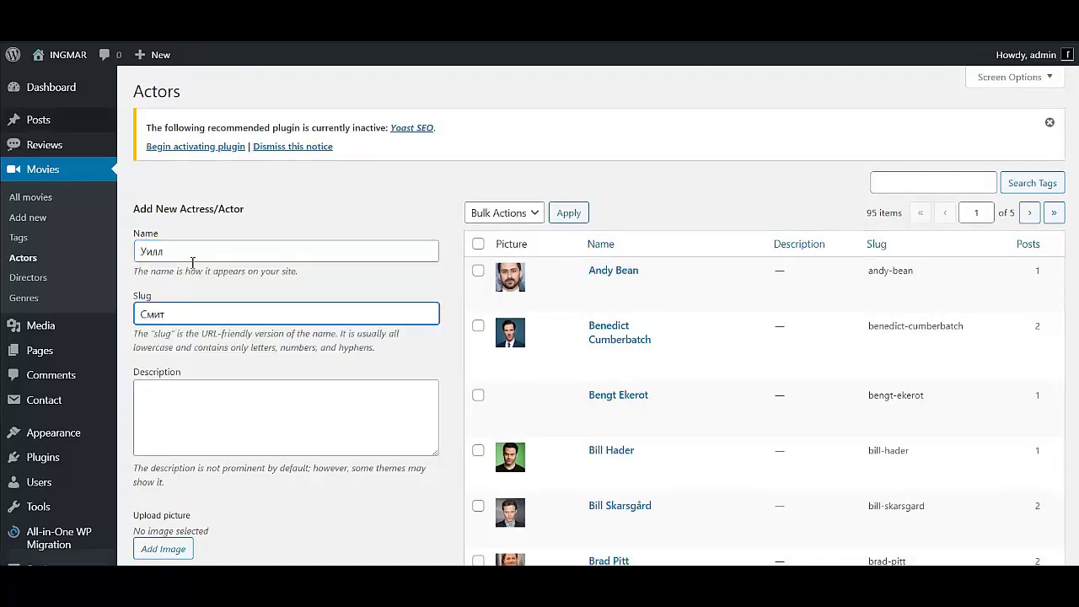
# Upload adil.jpg, martin_lawrence.jpg and will smit.jpg to the media library from the new actor's picture selection
pyautogui.scroll(-3, 316, 472)
pyautogui.click(159, 331)
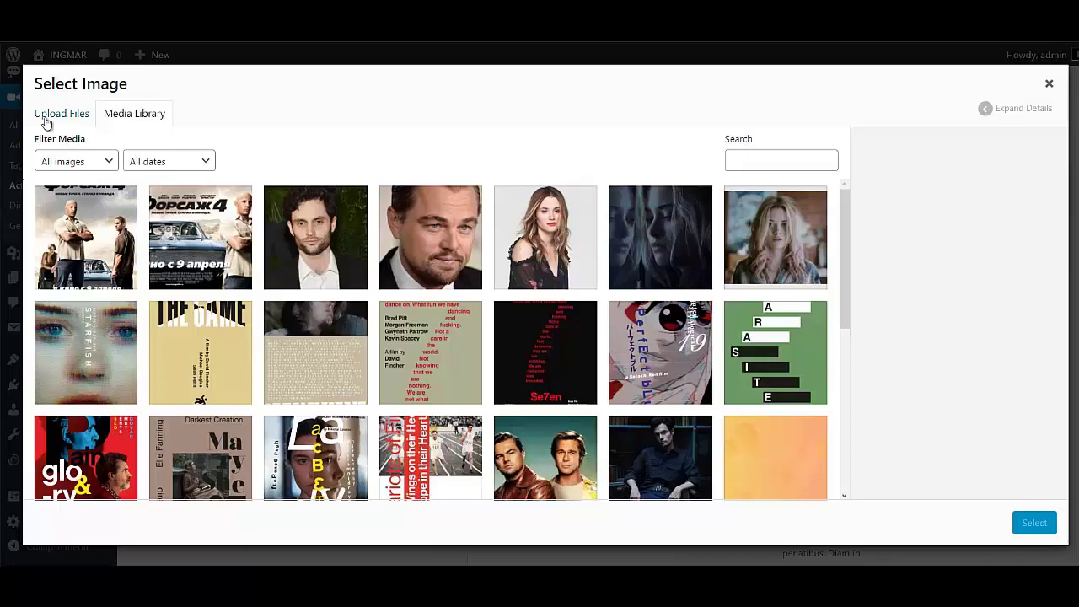
pyautogui.click(52, 112)
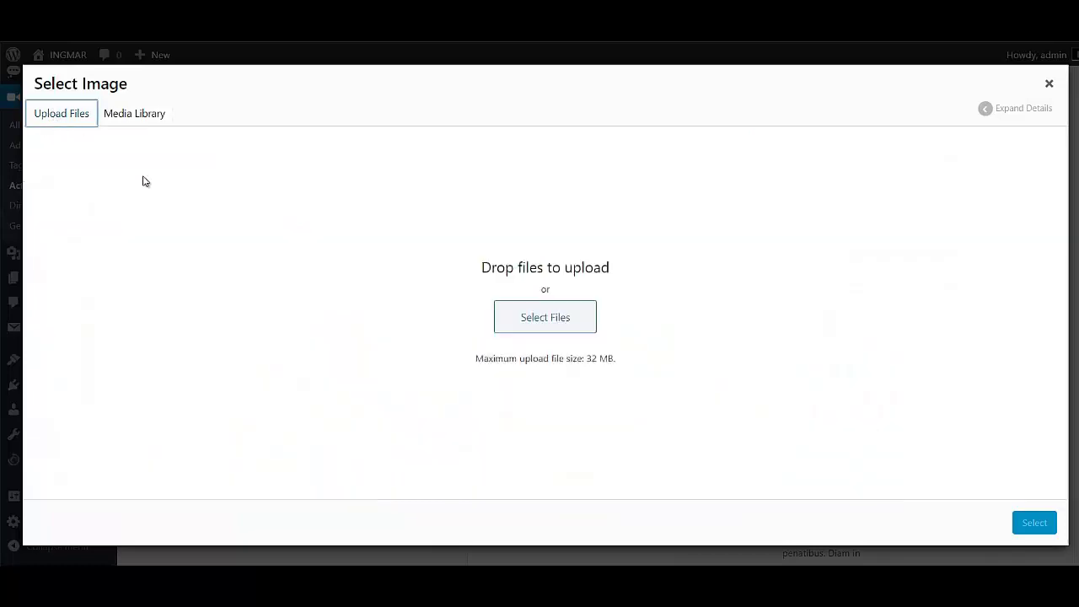
pyautogui.click(579, 314)
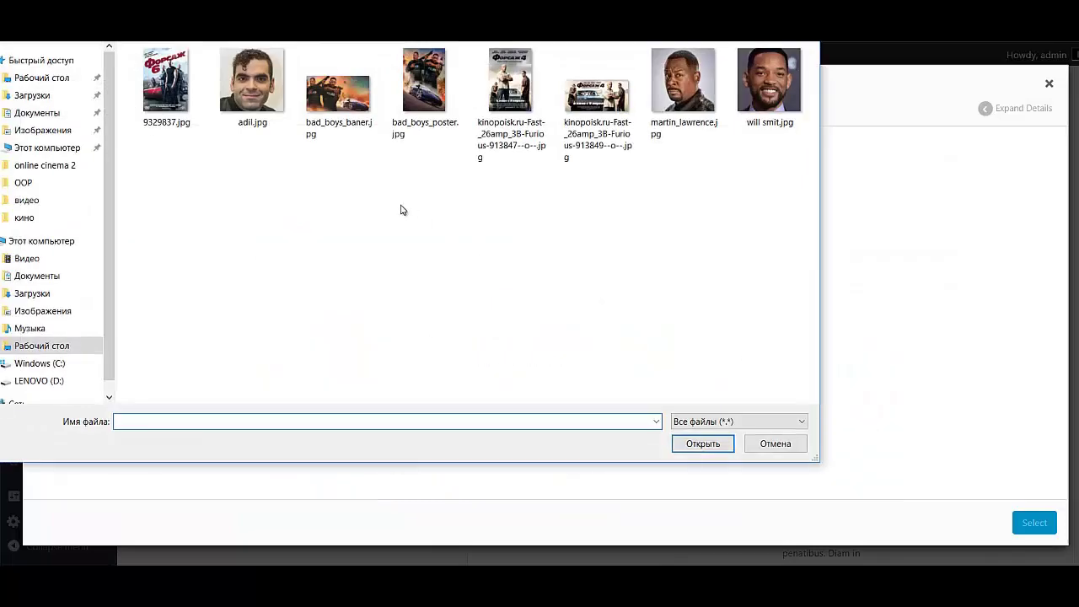
pyautogui.click(682, 84)
pyautogui.keyDown('ctrl'); pyautogui.click(769, 84); pyautogui.keyUp('ctrl')
pyautogui.keyDown('ctrl'); pyautogui.click(263, 93); pyautogui.keyUp('ctrl')
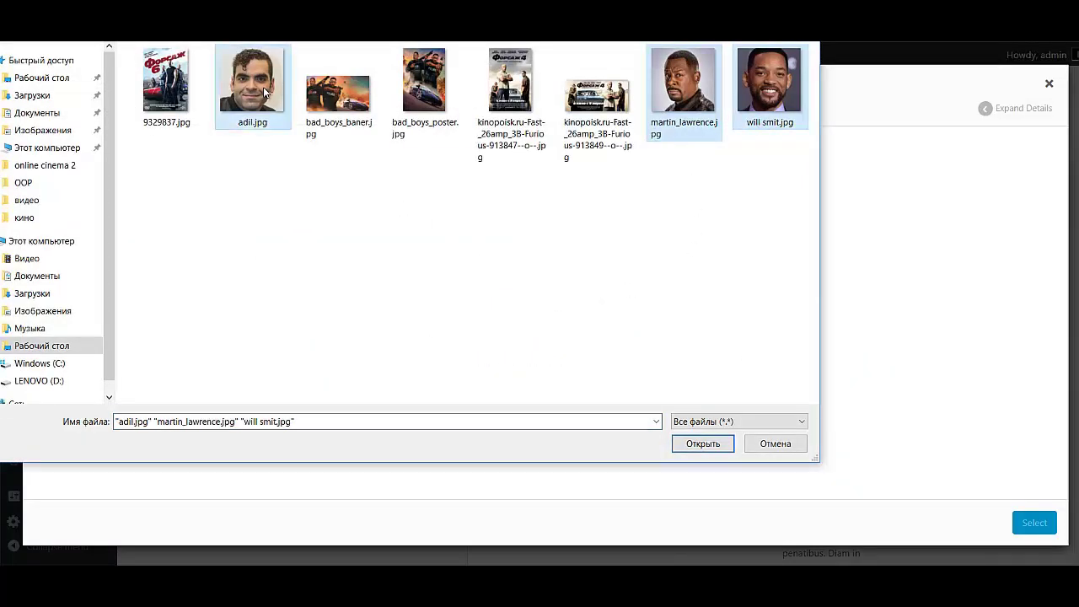
pyautogui.press('Return')
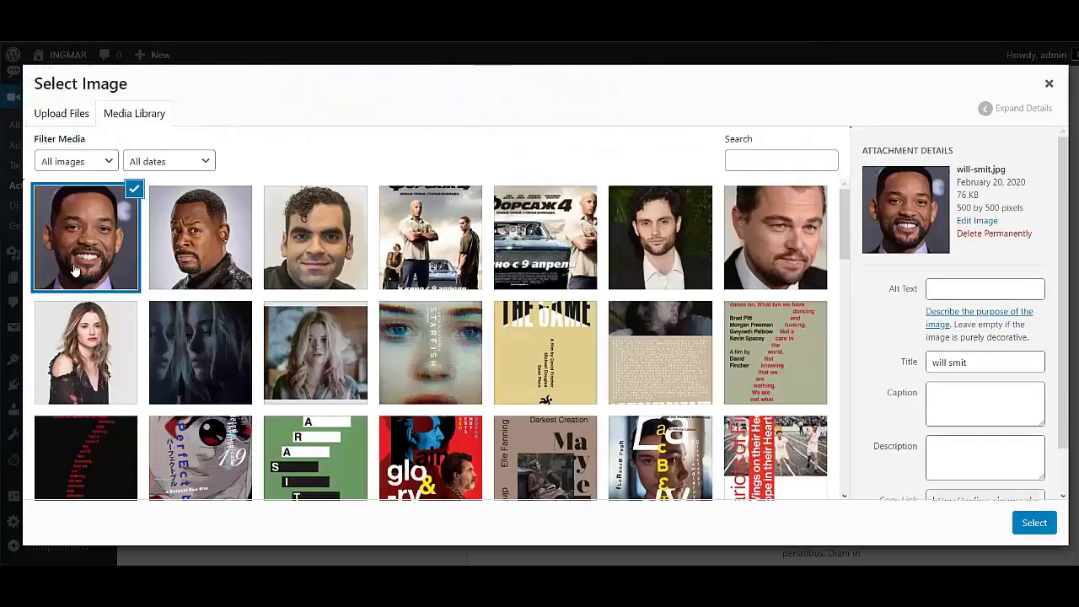
# Assign will-smit.jpg as the new actor's picture and add the actor to the list
pyautogui.click(1034, 523)
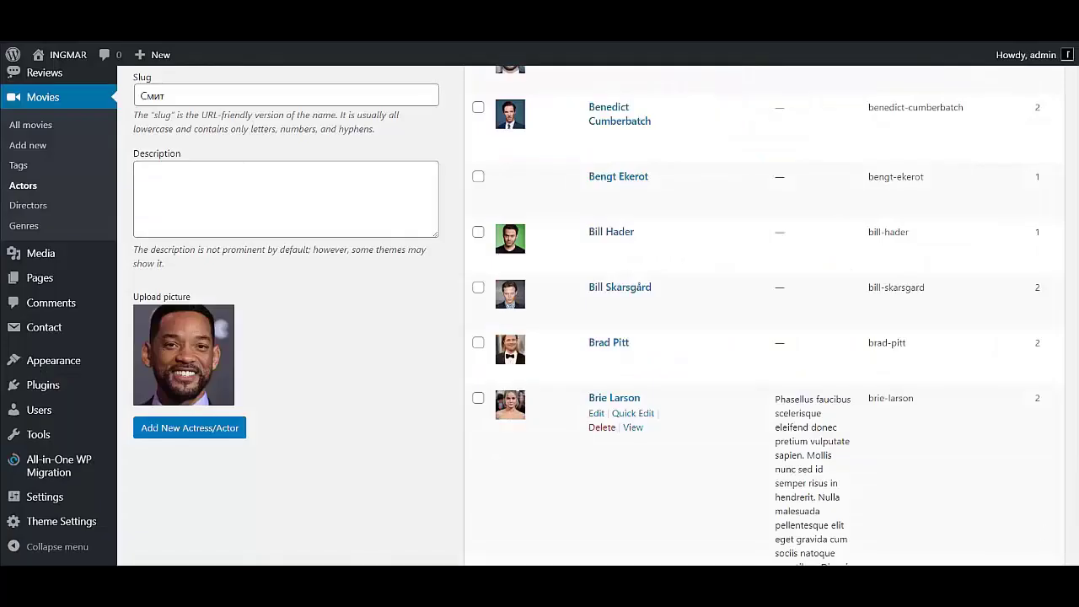
pyautogui.click(160, 429)
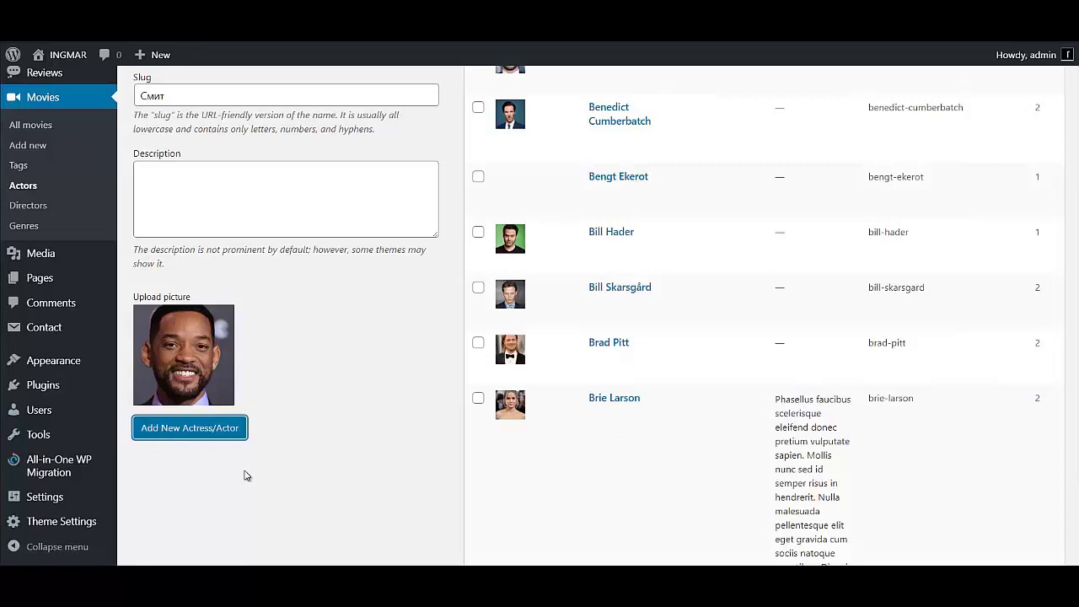
pyautogui.scroll(2, 295, 472)
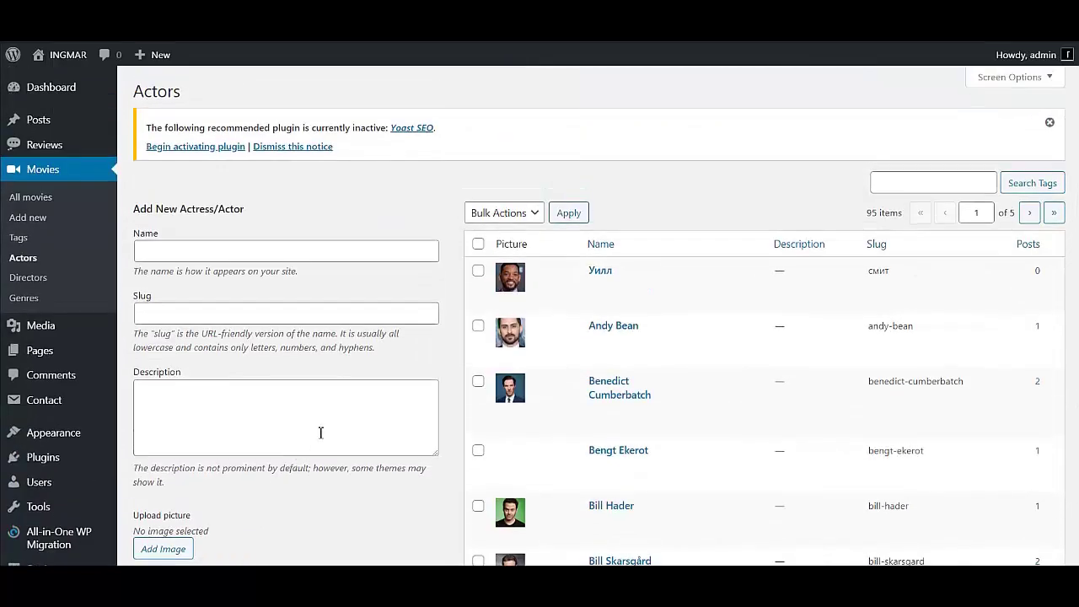
# Change the newly added actor's name to Уилл Смит and save the update
pyautogui.click(597, 286)
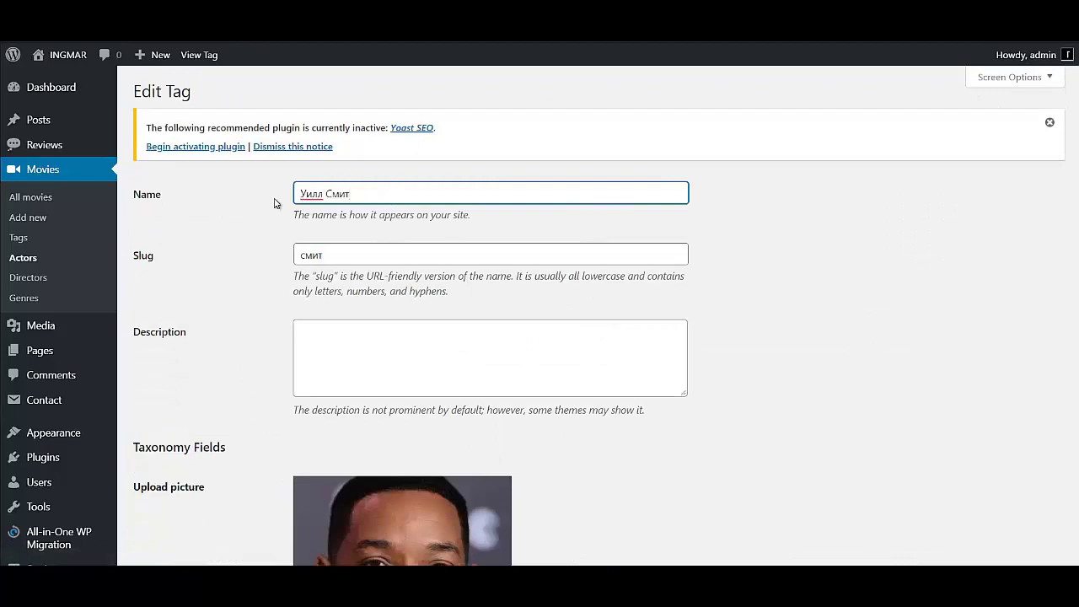
pyautogui.scroll(-3, 411, 359)
pyautogui.click(161, 508)
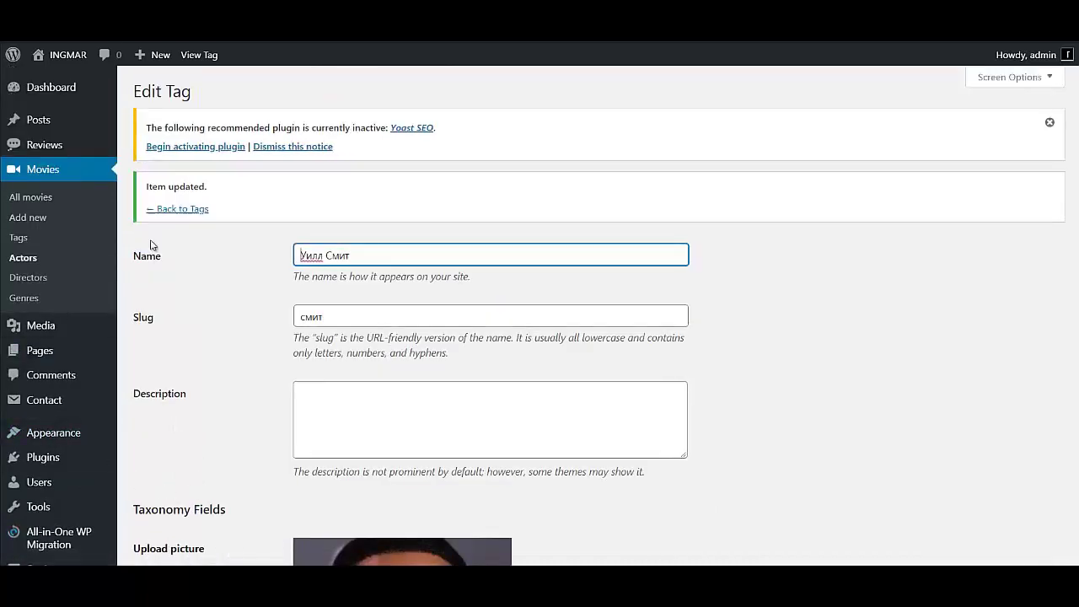
# Return to the actors list and check the Уилл Смит entry on the last page
pyautogui.click(172, 210)
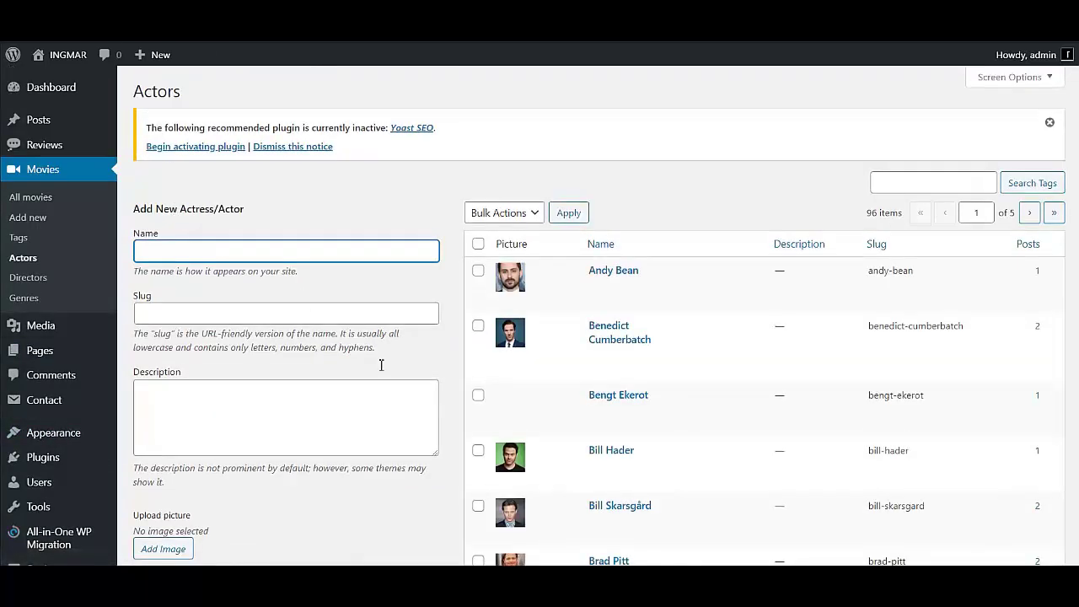
pyautogui.scroll(-20, 692, 472)
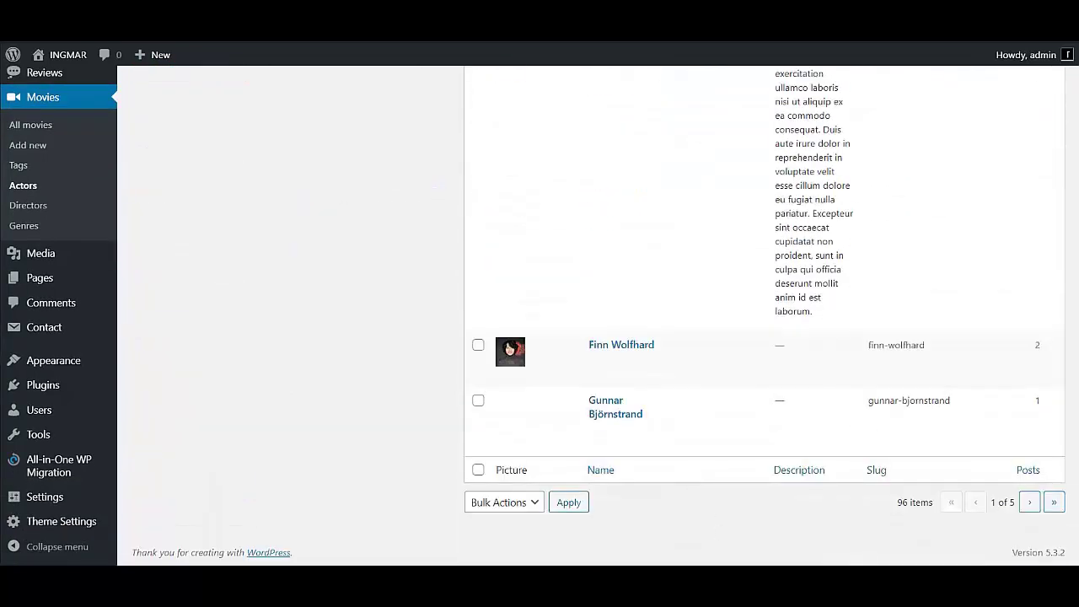
pyautogui.click(1054, 502)
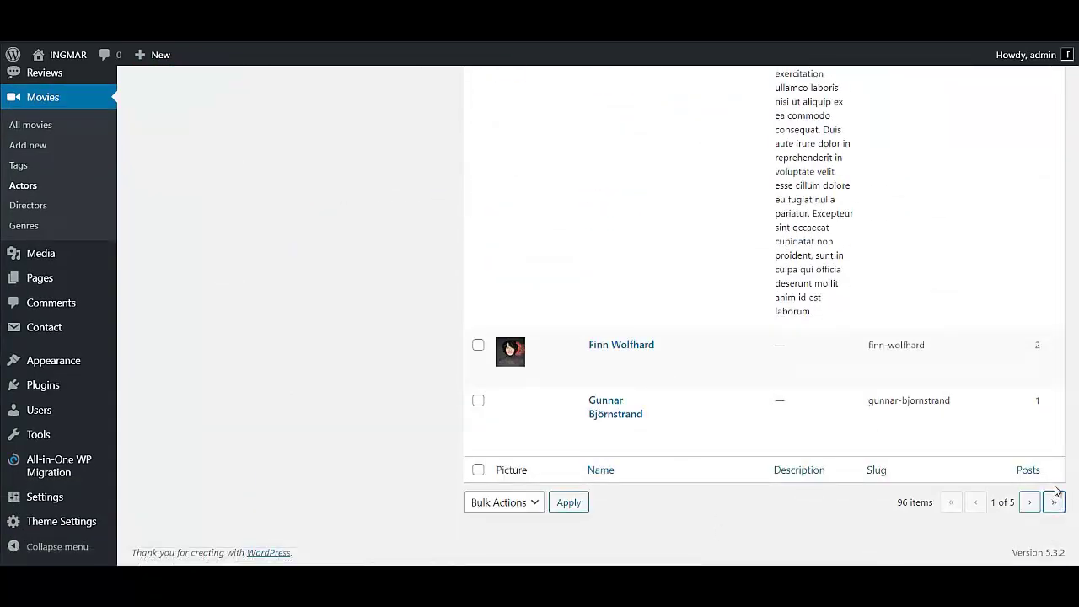
pyautogui.scroll(-10, 843, 429)
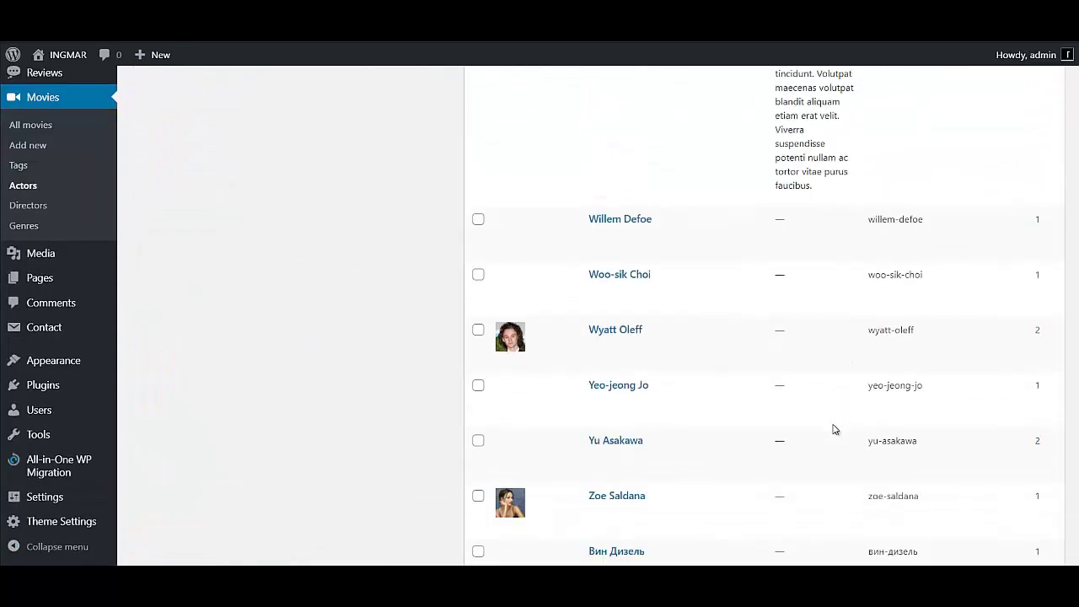
pyautogui.scroll(-4, 833, 430)
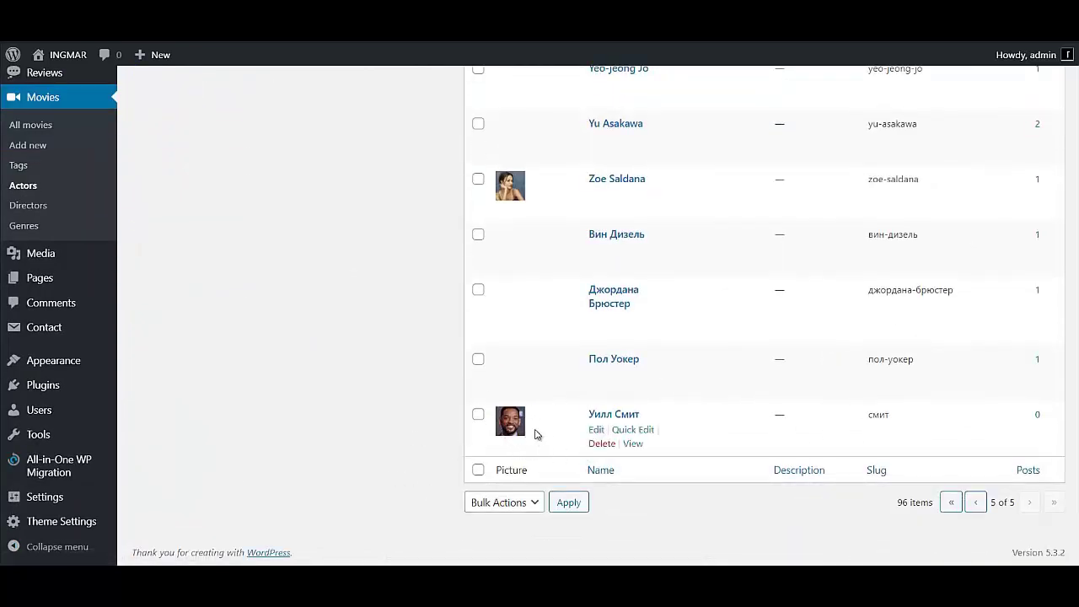
# Enter Мартин Лоуренс as the name of another new actor
pyautogui.scroll(15, 253, 295)
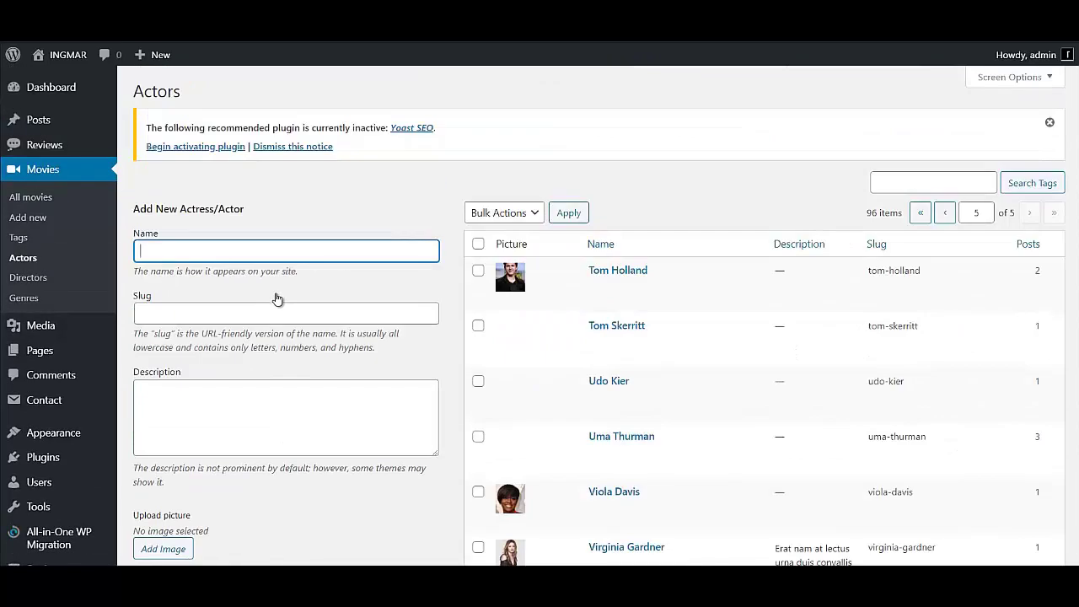
pyautogui.click(233, 258)
pyautogui.write('Mads')
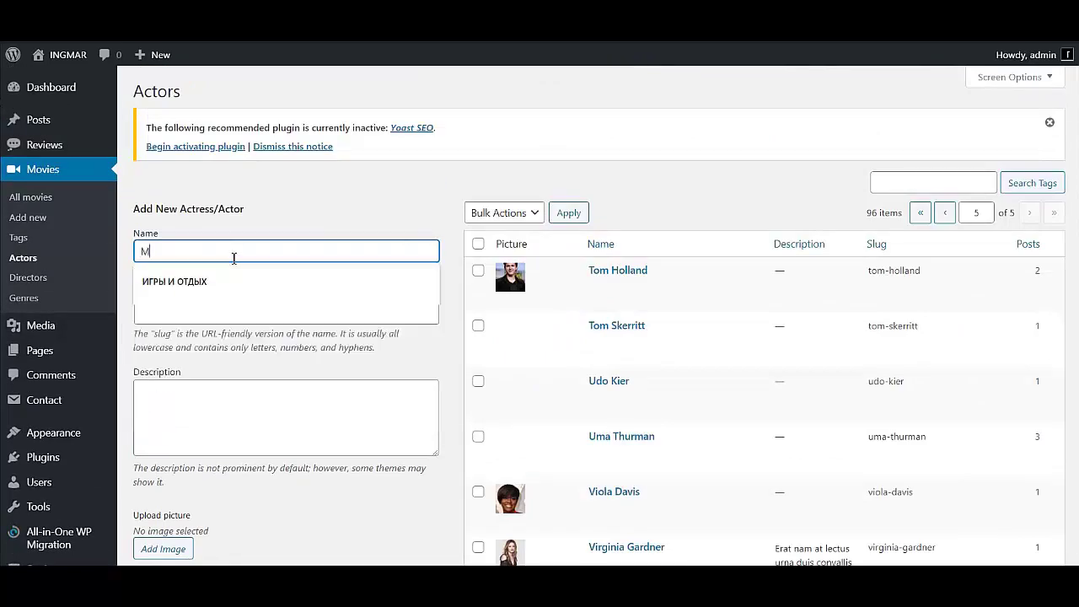
# Set martin_lawrence.jpg from the media library as the new actor's picture and add the actor
pyautogui.scroll(-3, 233, 258)
pyautogui.click(165, 257)
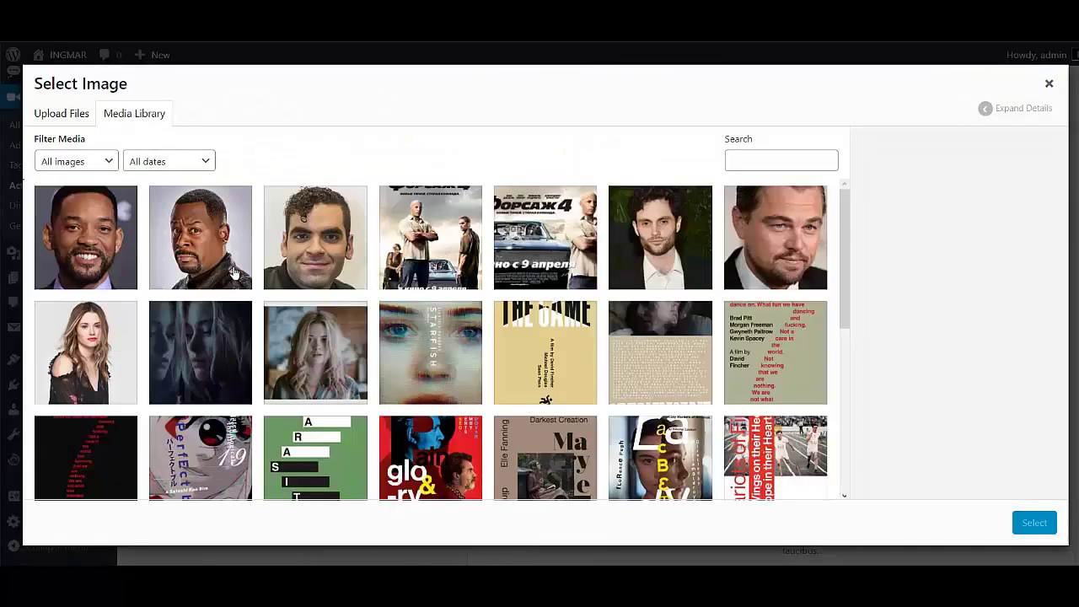
pyautogui.click(208, 262)
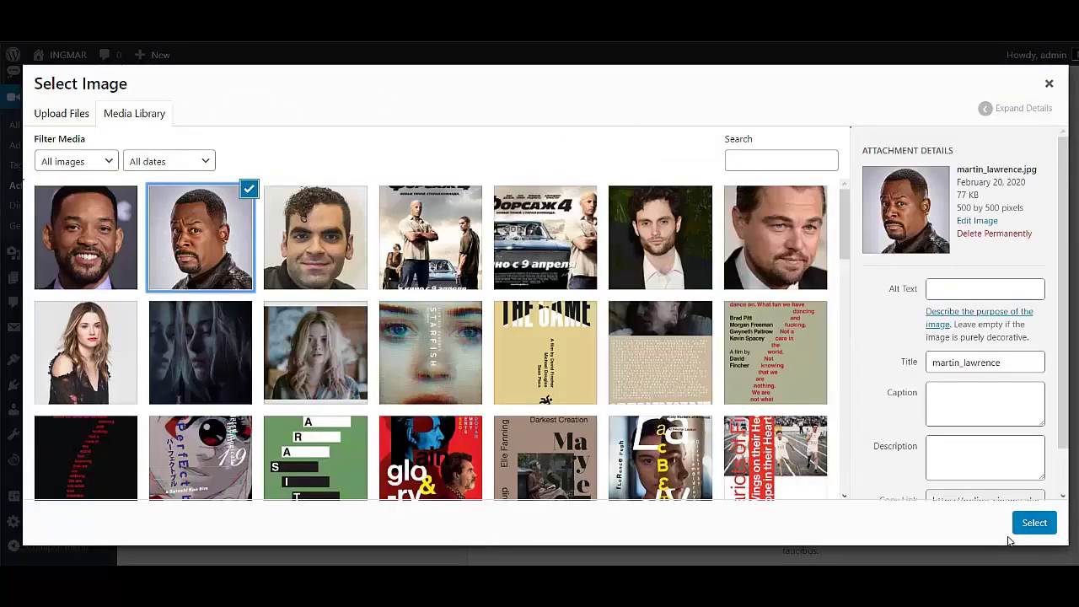
pyautogui.click(1033, 523)
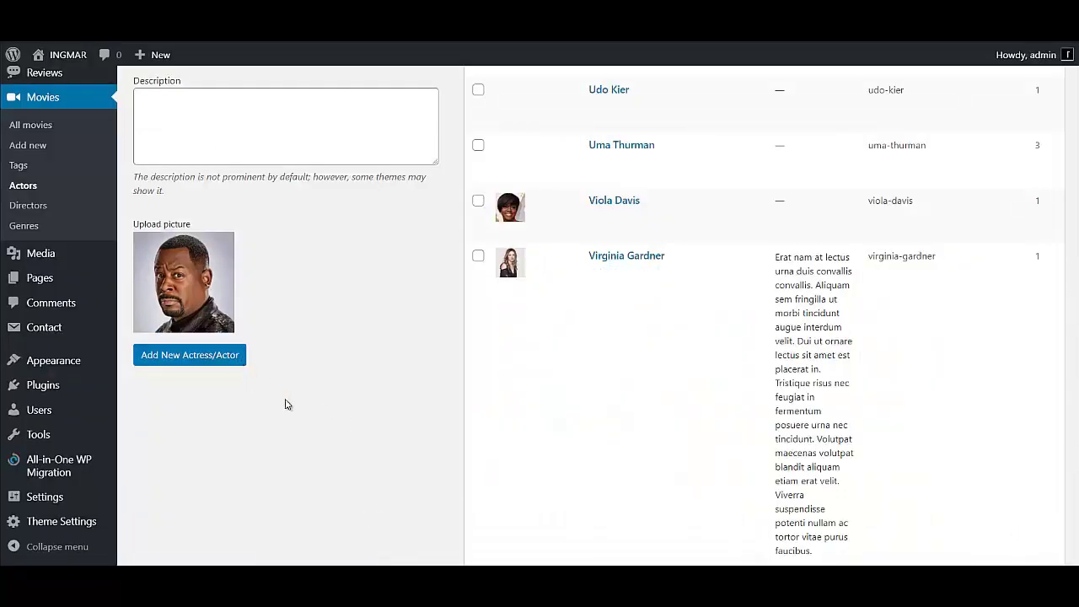
pyautogui.scroll(3, 286, 404)
pyautogui.scroll(-3, 250, 445)
pyautogui.click(183, 354)
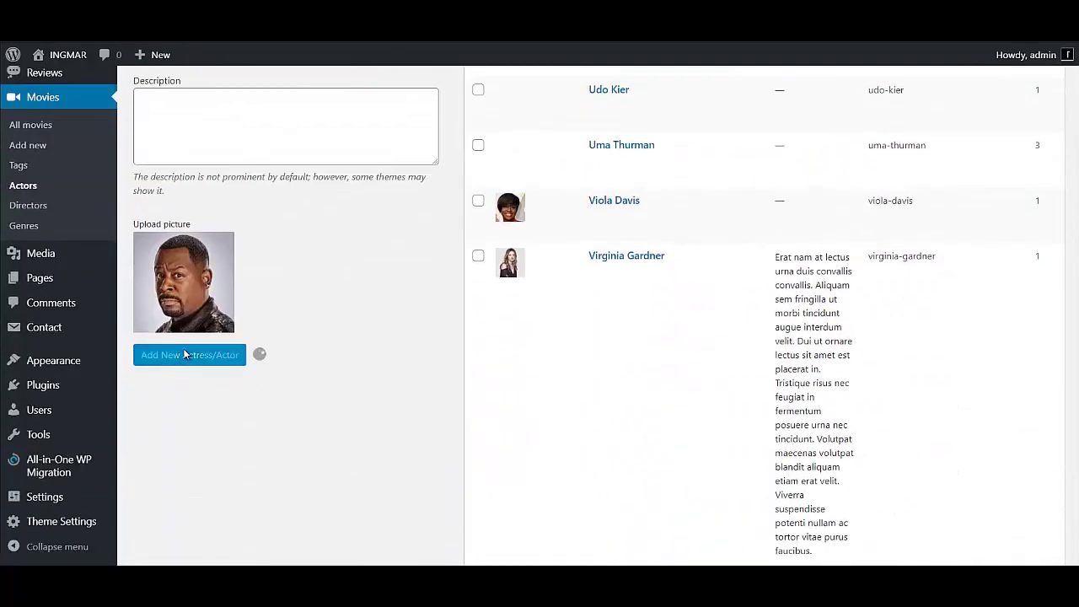
pyautogui.scroll(4, 342, 402)
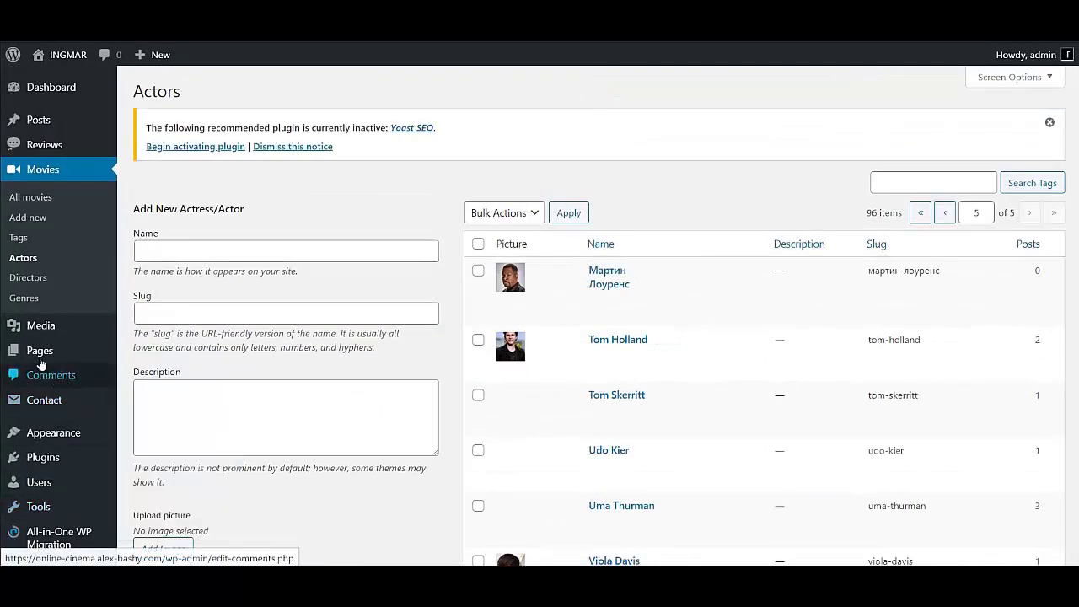
# Add a new director named Адиль Эль Арби with adil.jpg from the media library as the picture
pyautogui.click(20, 287)
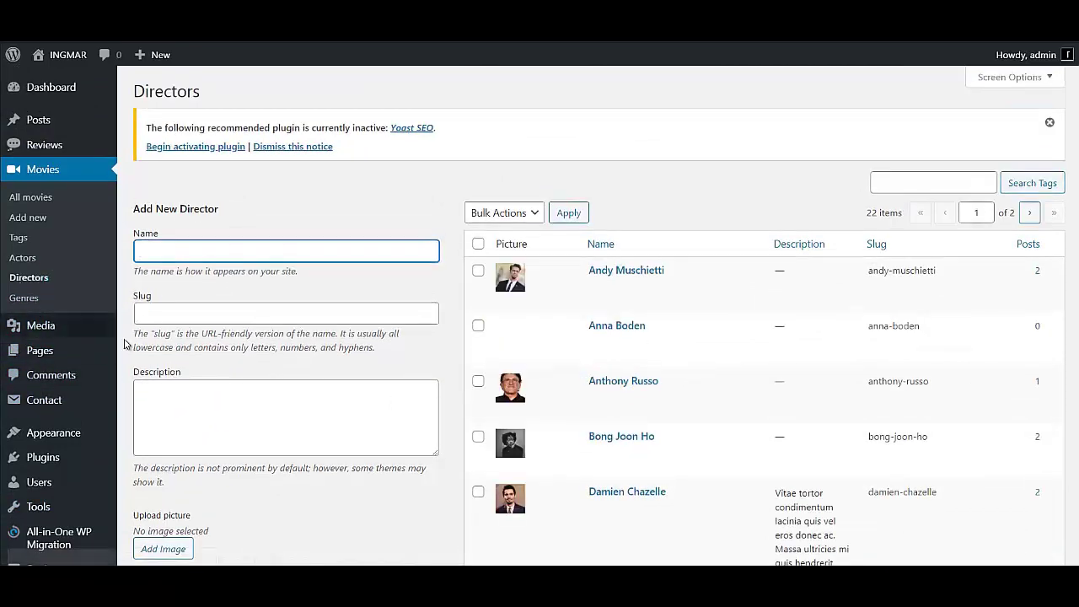
pyautogui.write('Адиль Эль Арби')
pyautogui.scroll(-2, 186, 341)
pyautogui.scroll(-1, 186, 341)
pyautogui.click(169, 332)
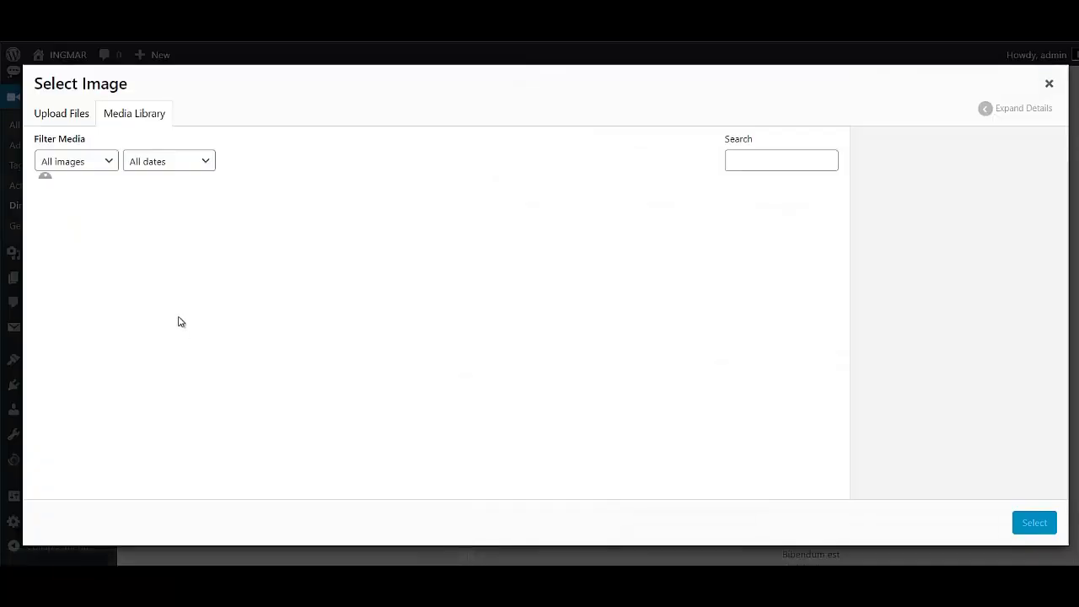
pyautogui.click(321, 224)
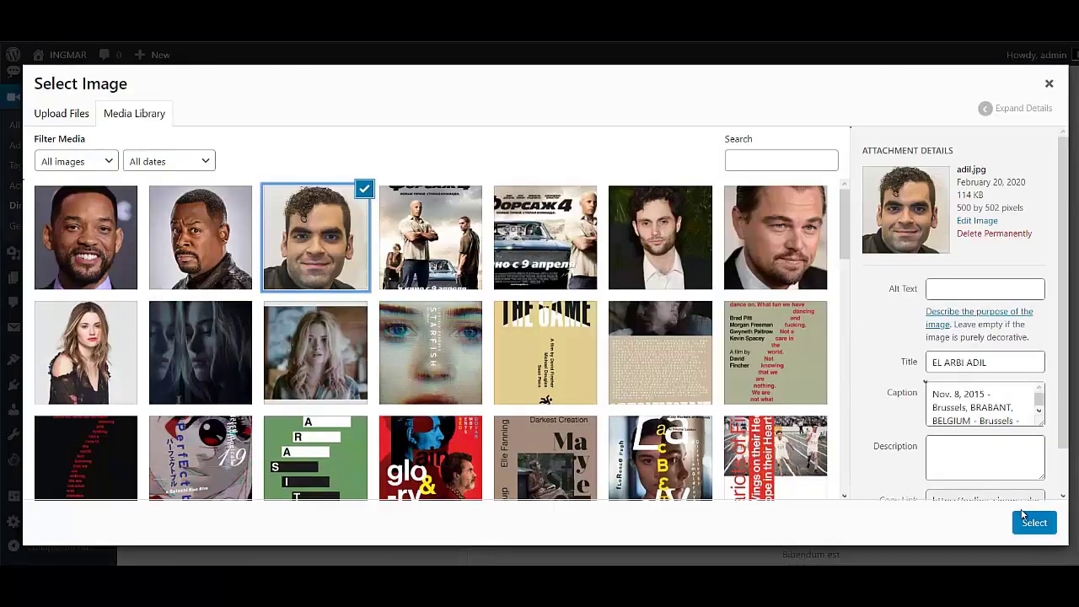
pyautogui.click(1034, 523)
pyautogui.click(198, 431)
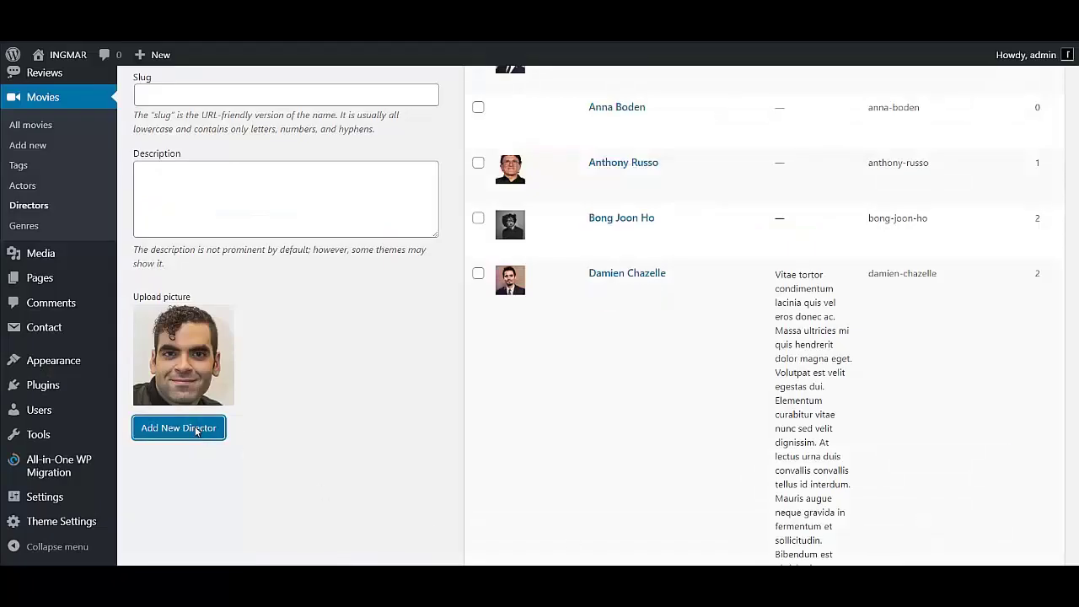
# Look through the existing movie genres and check the movie tags list
pyautogui.click(24, 226)
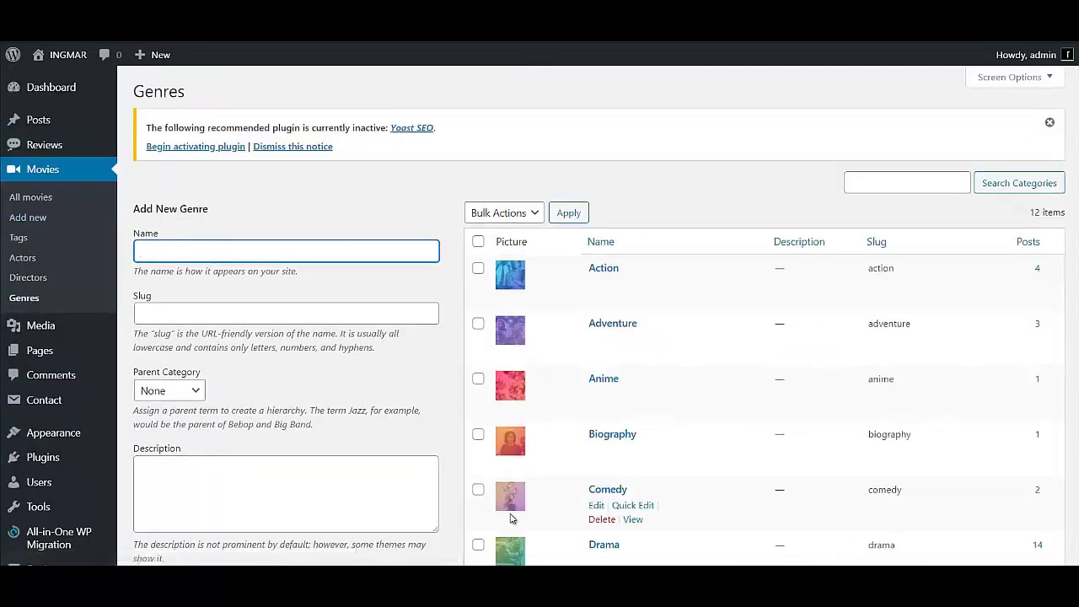
pyautogui.scroll(-5, 653, 347)
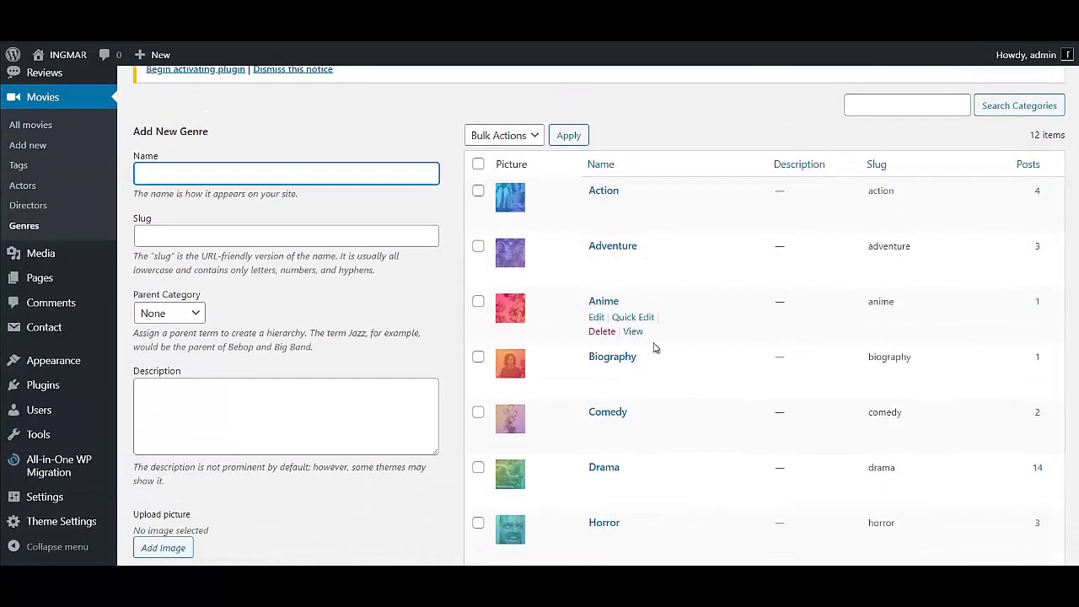
pyautogui.scroll(3, 662, 373)
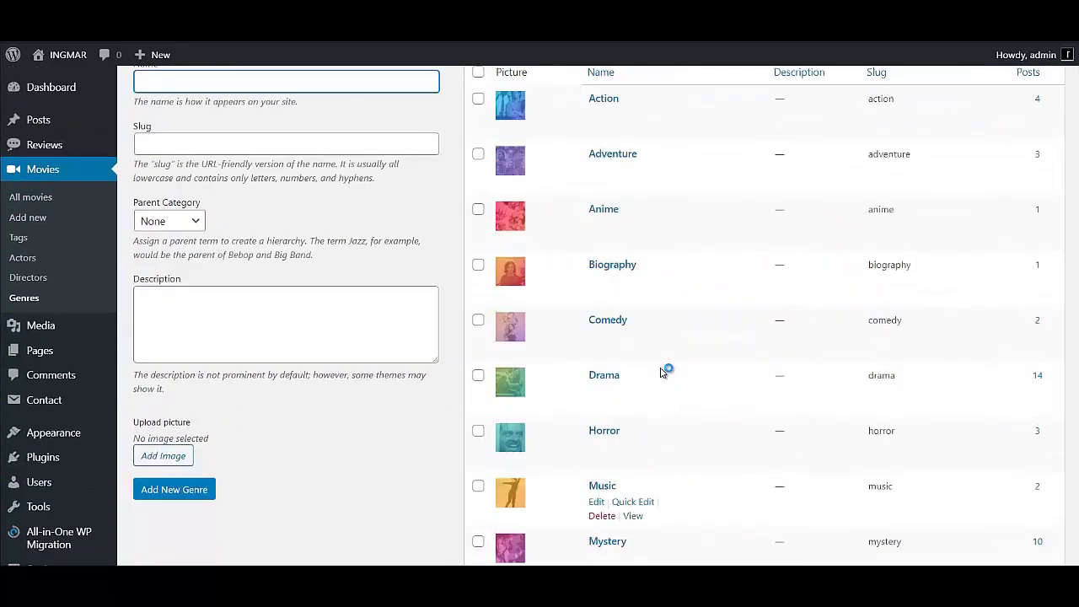
pyautogui.scroll(-3, 662, 373)
pyautogui.scroll(5, 661, 374)
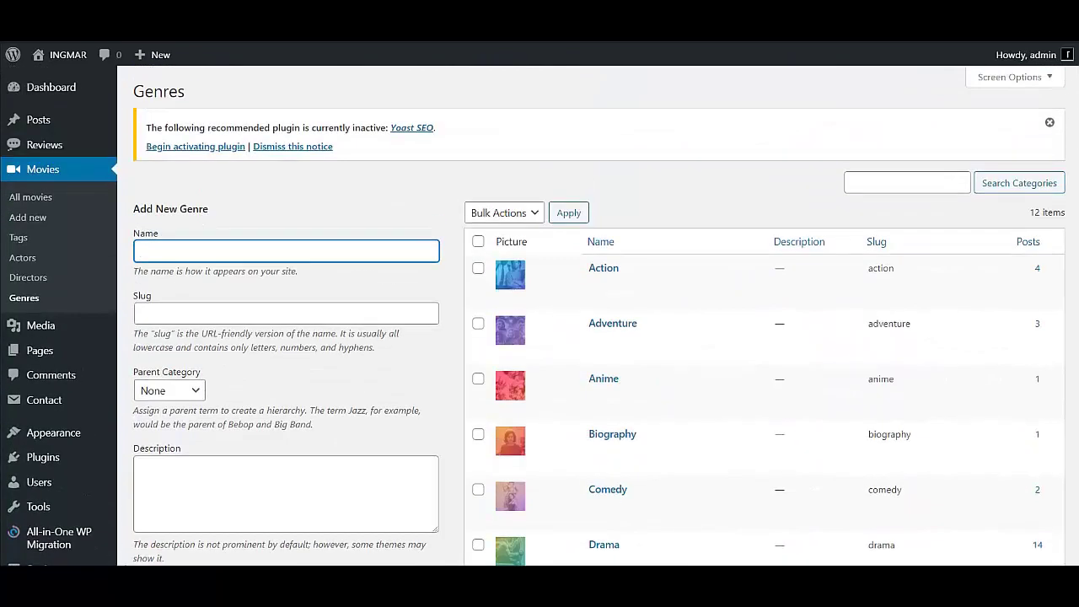
pyautogui.click(20, 241)
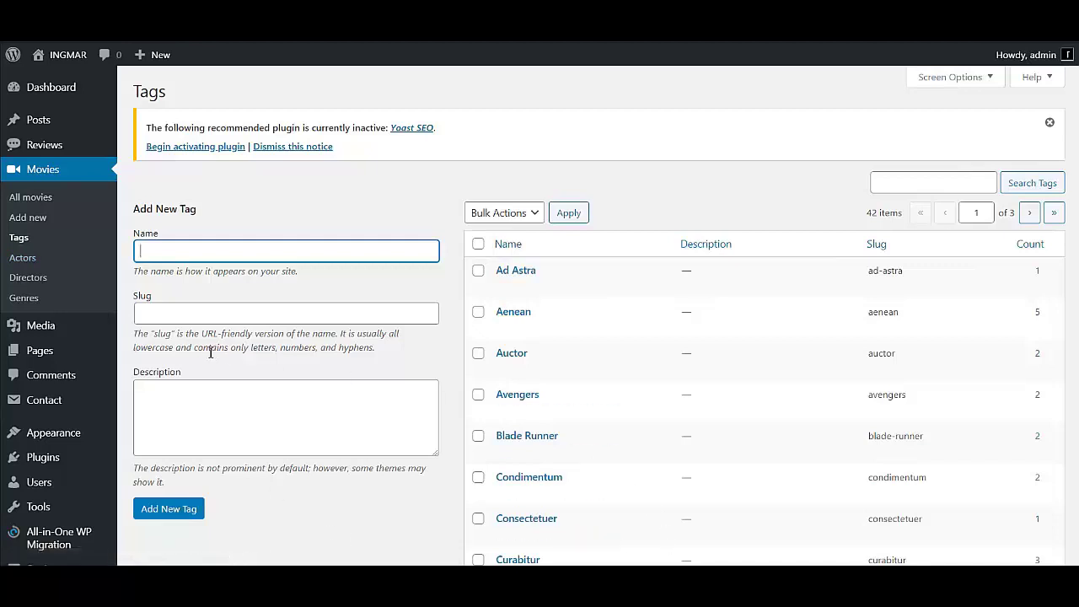
pyautogui.moveTo(4, 431)
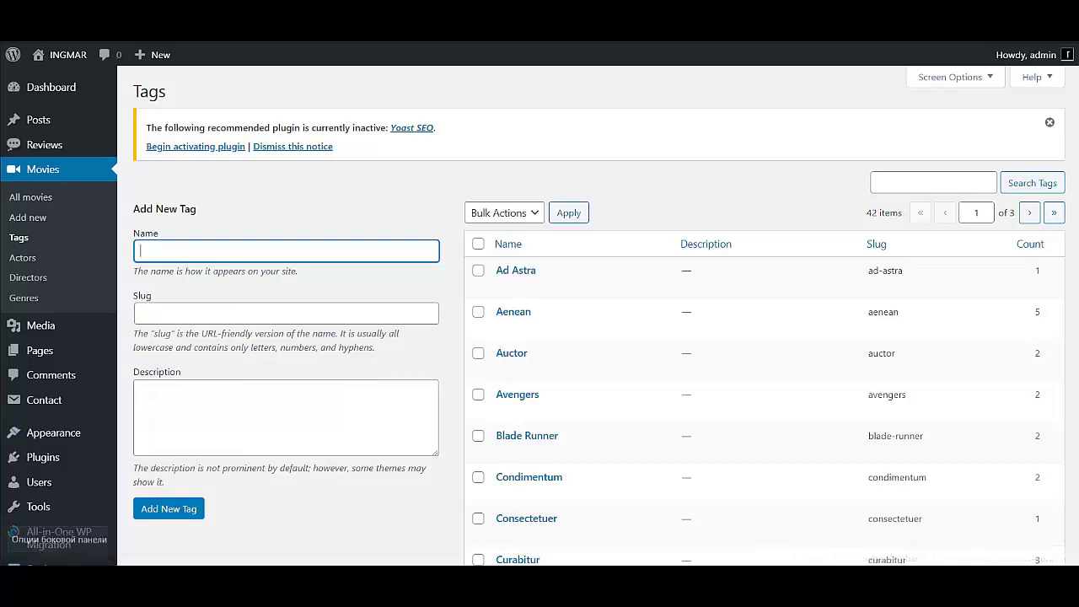
# Find the La La Land entry in the list of all movies and open it for editing
pyautogui.click(38, 202)
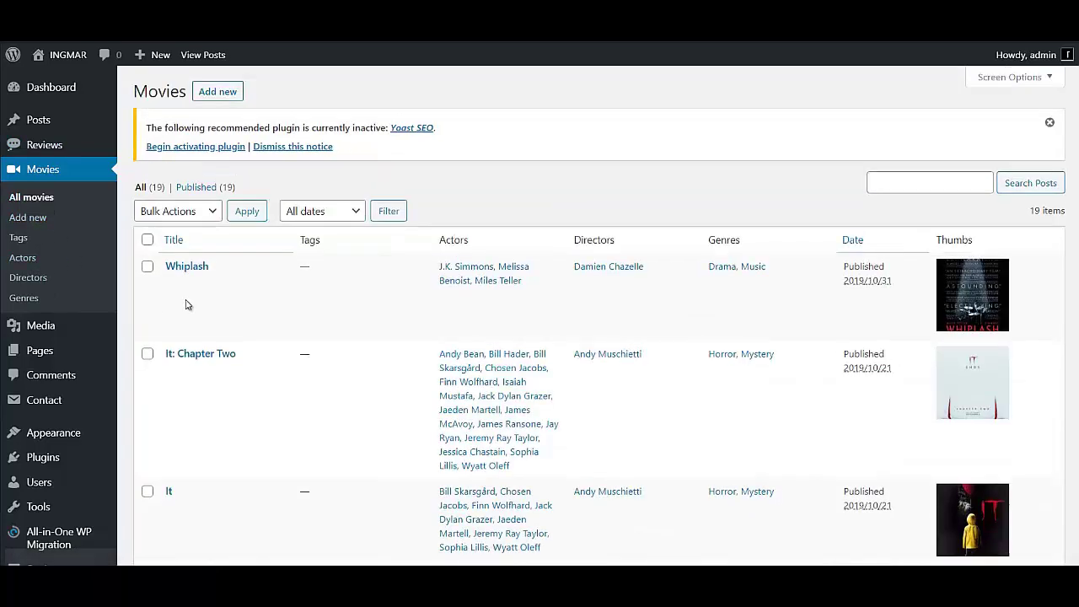
pyautogui.scroll(-20, 704, 337)
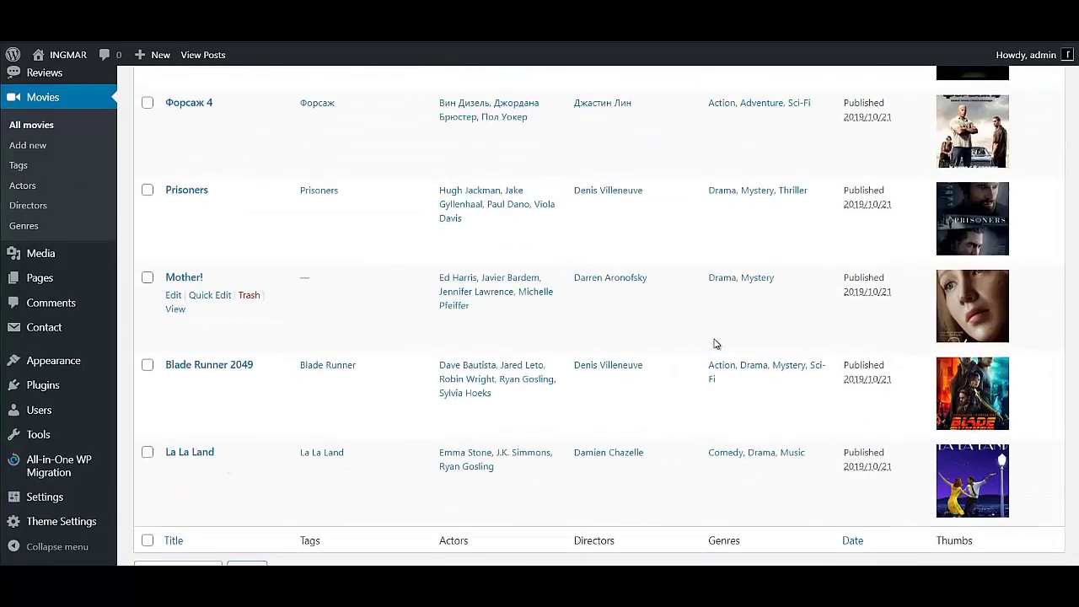
pyautogui.scroll(7, 497, 431)
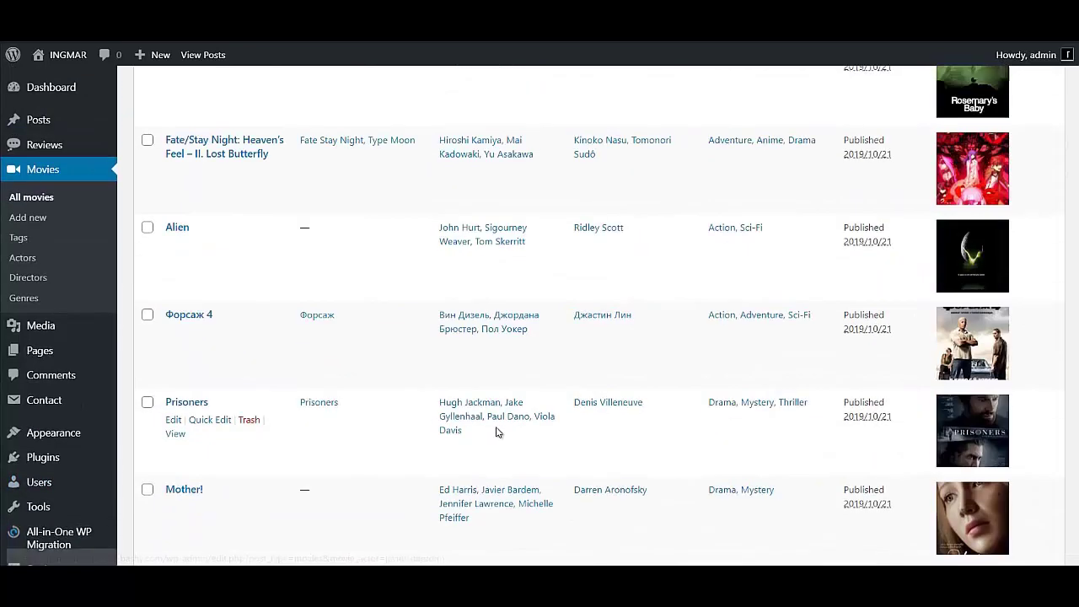
pyautogui.scroll(-8, 503, 426)
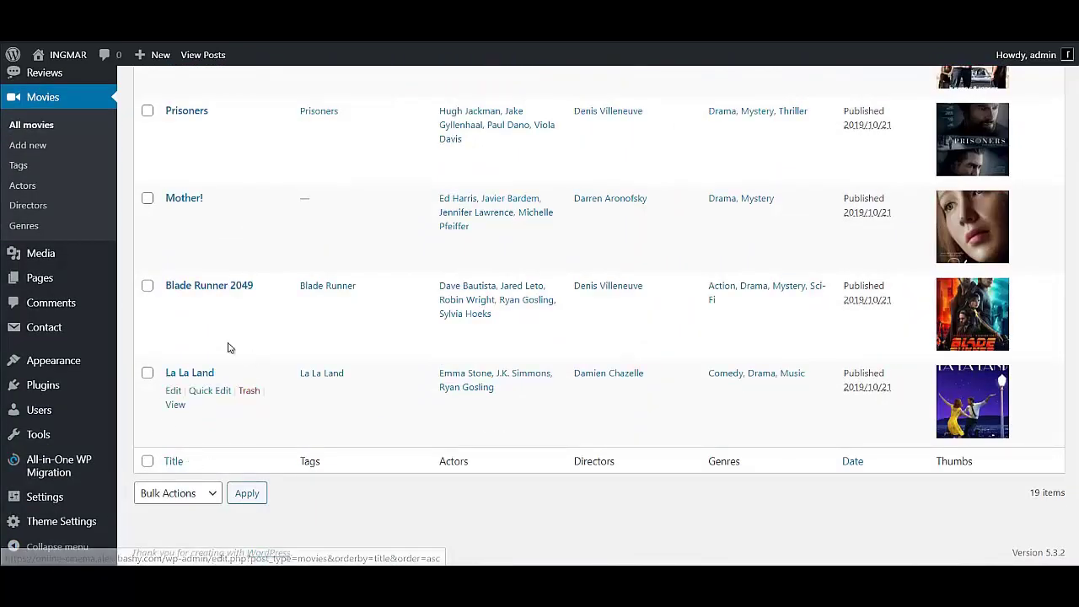
pyautogui.click(173, 390)
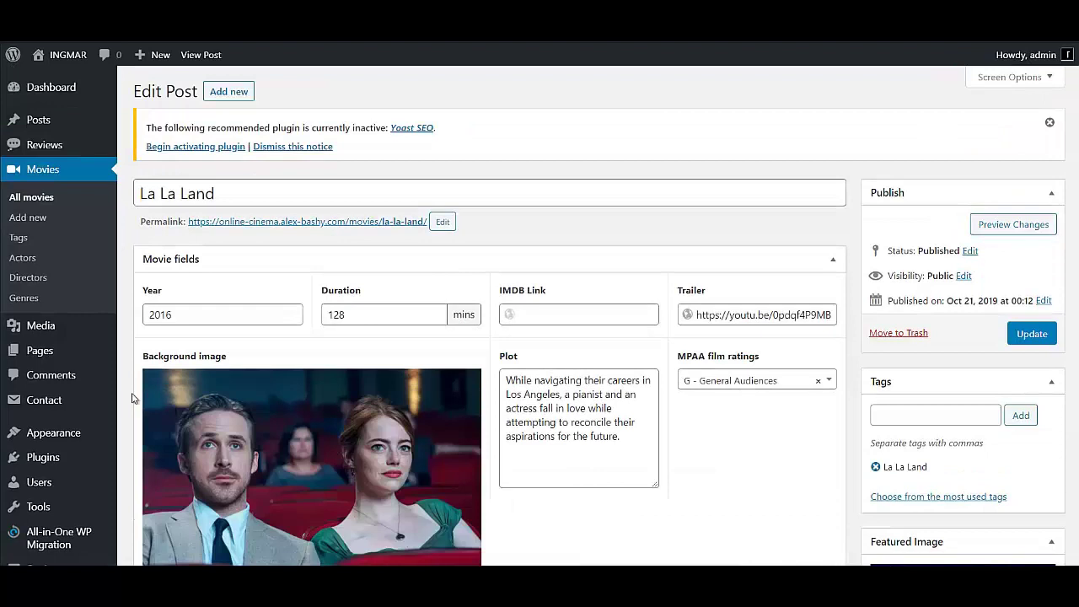
# Change the movie's title to Плохие Парни Навсегда and its year to 2020
pyautogui.tripleClick(236, 201)
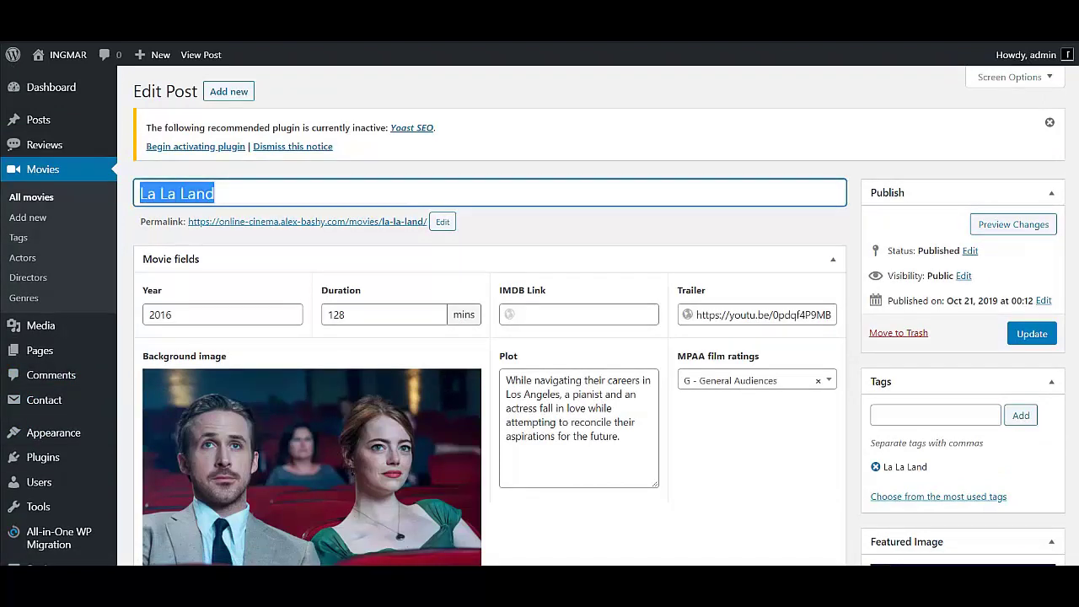
pyautogui.write('Плохие Парни')
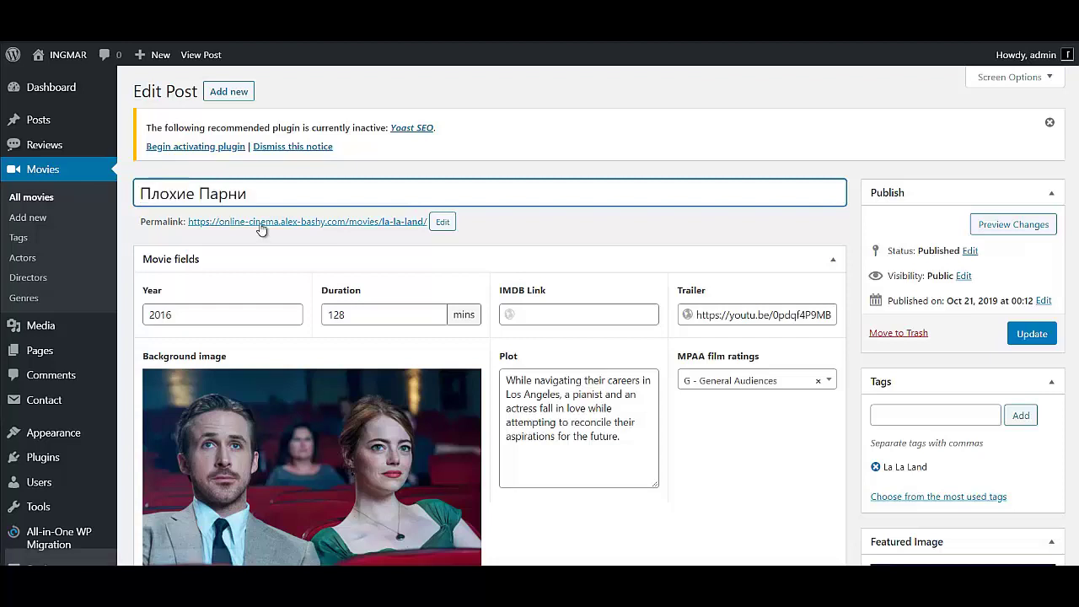
pyautogui.write('Навсегда')
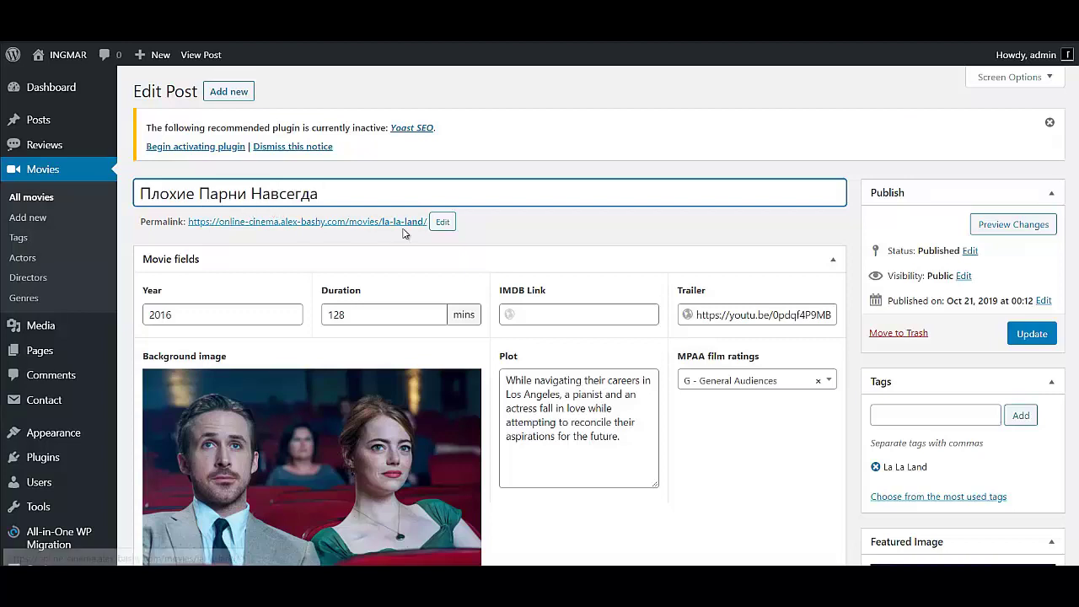
pyautogui.moveTo(193, 314); pyautogui.dragTo(98, 318)
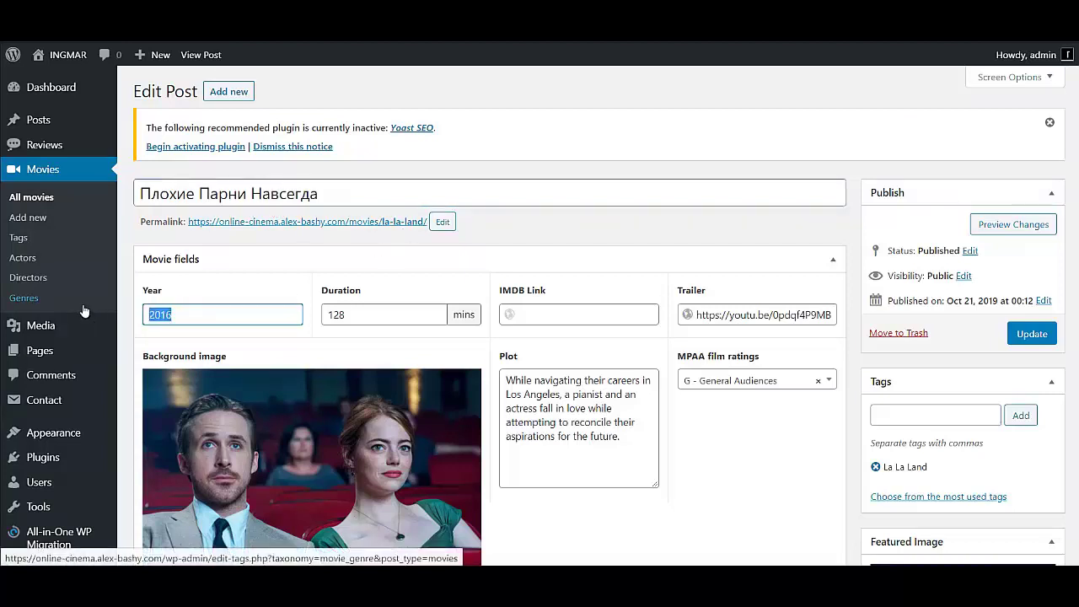
pyautogui.write('2020')
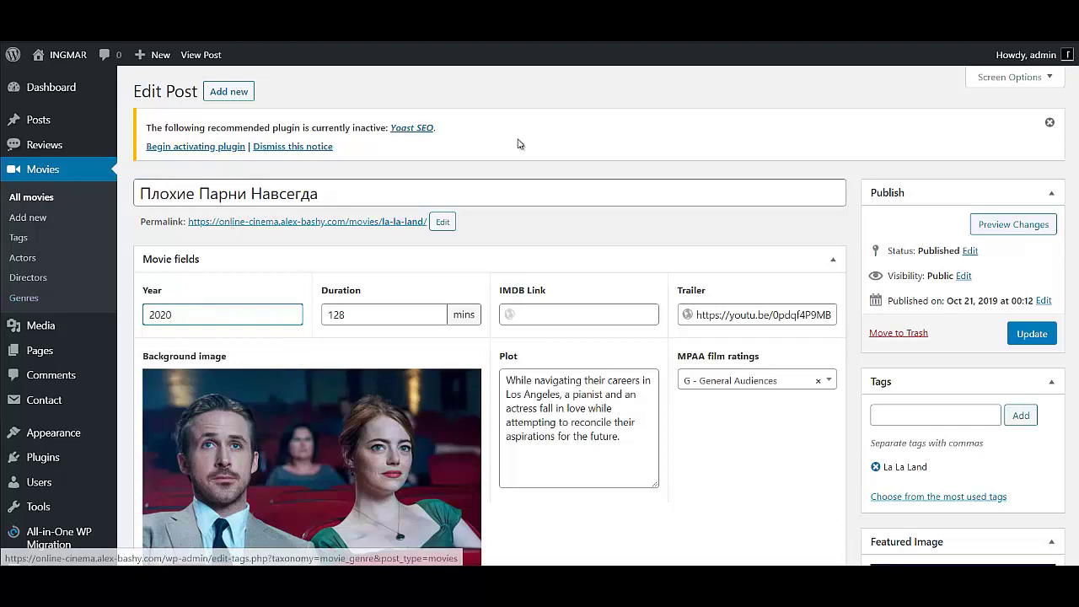
pyautogui.click(377, 318)
pyautogui.doubleClick(335, 314)
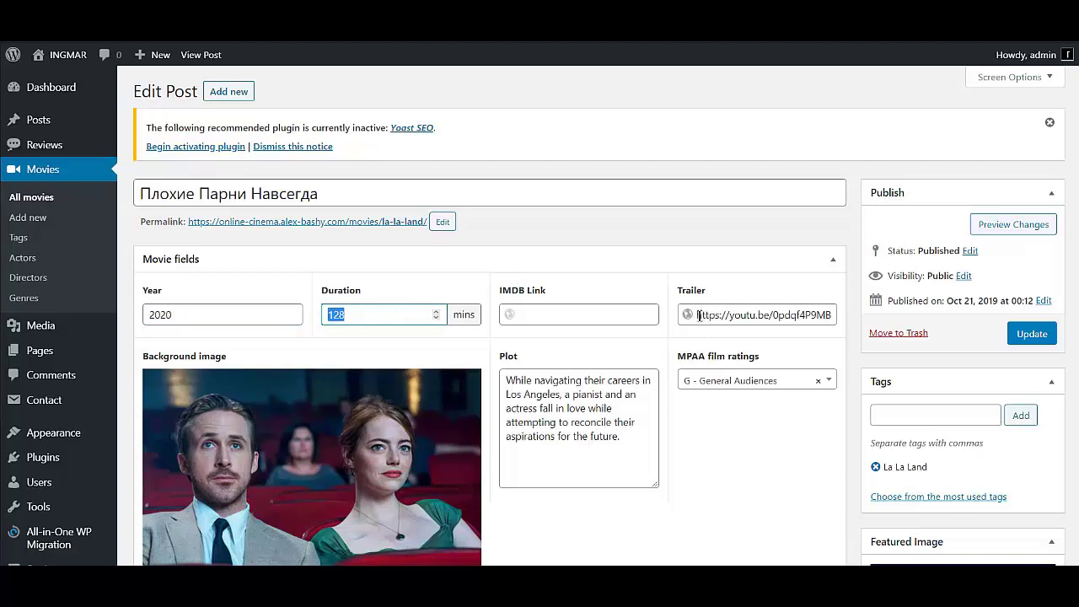
# Switch to YouTube, copy the share link of the Плохие парни навсегда - трейлер video, and replace the movie's trailer URL with it
pyautogui.moveTo(698, 314); pyautogui.dragTo(819, 316)
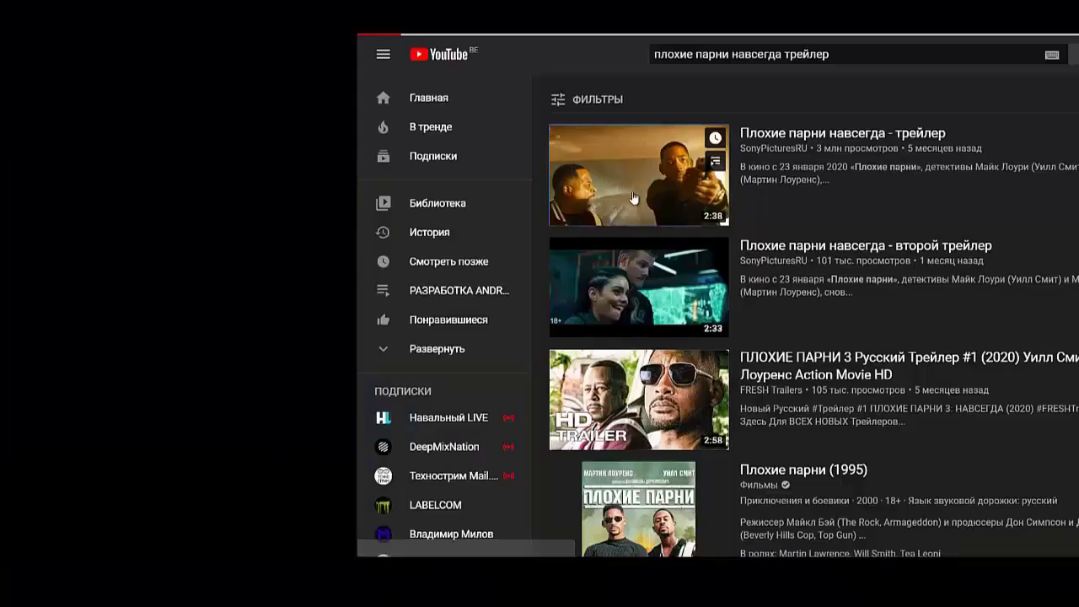
pyautogui.click(630, 192)
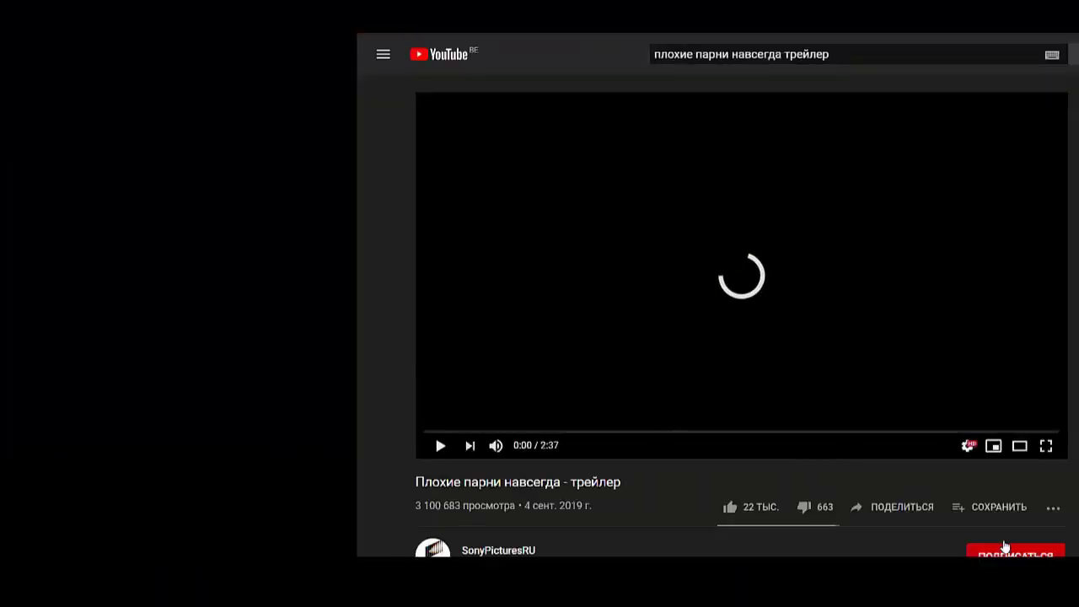
pyautogui.click(891, 508)
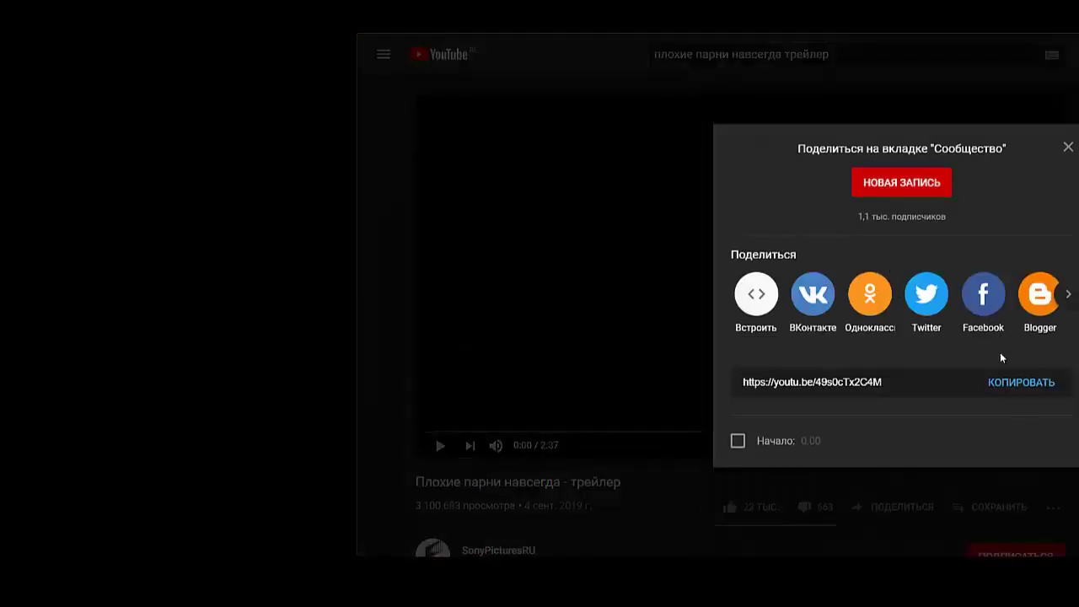
pyautogui.click(1019, 388)
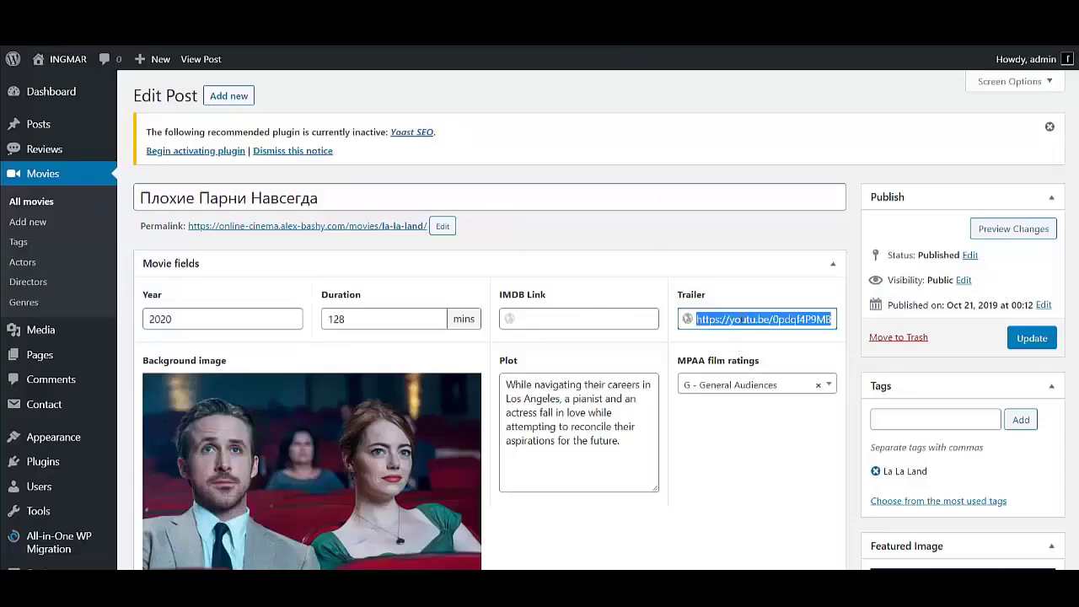
pyautogui.press('BackSpace')
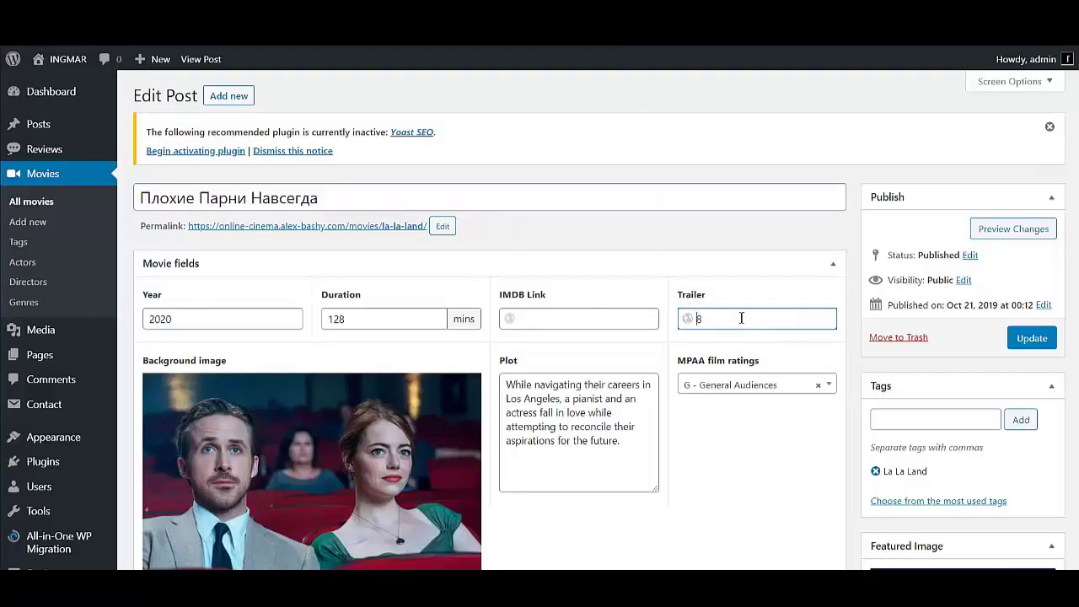
pyautogui.press('BackSpace')
pyautogui.hotkey('ctrl', 'v')
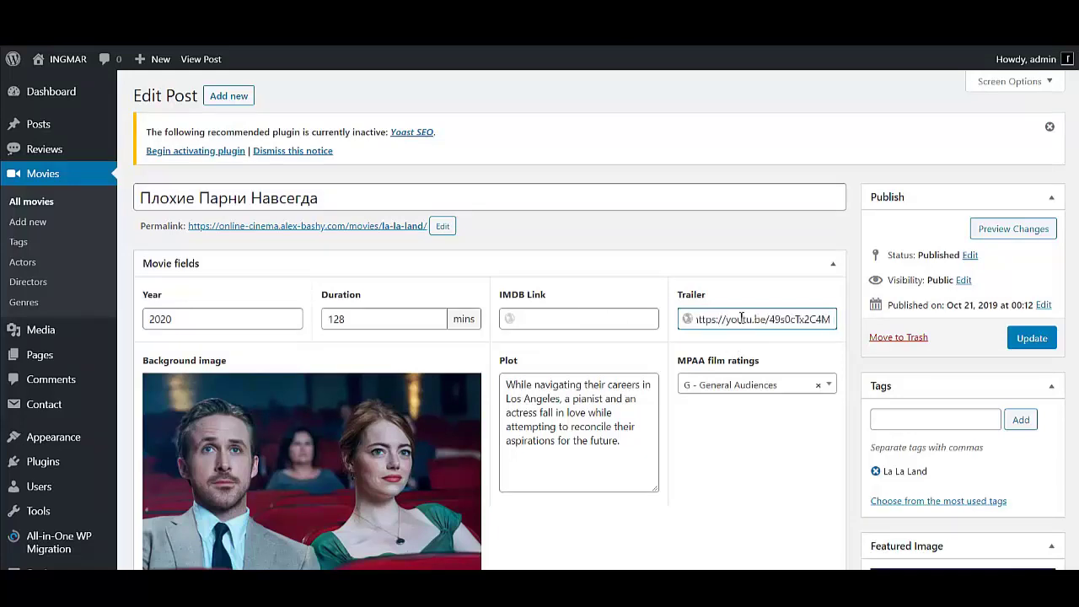
# Set the MPAA rating to PG-13 - Parents Strongly Cautioned and replace the plot with the Russian synopsis about detectives Майк Лоури and Маркус Бёрнетт
pyautogui.click(771, 385)
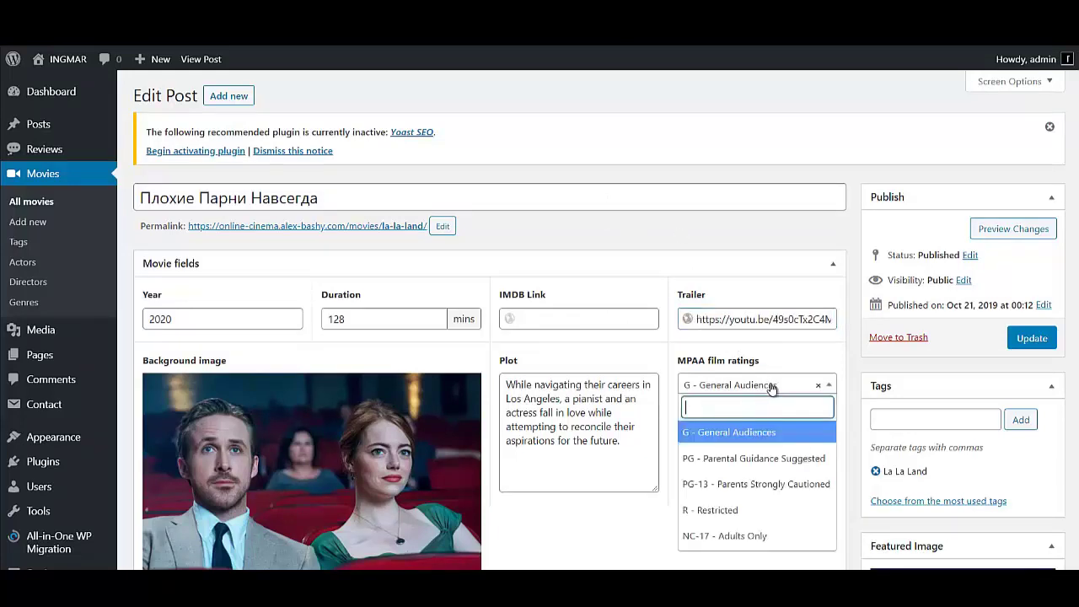
pyautogui.click(714, 485)
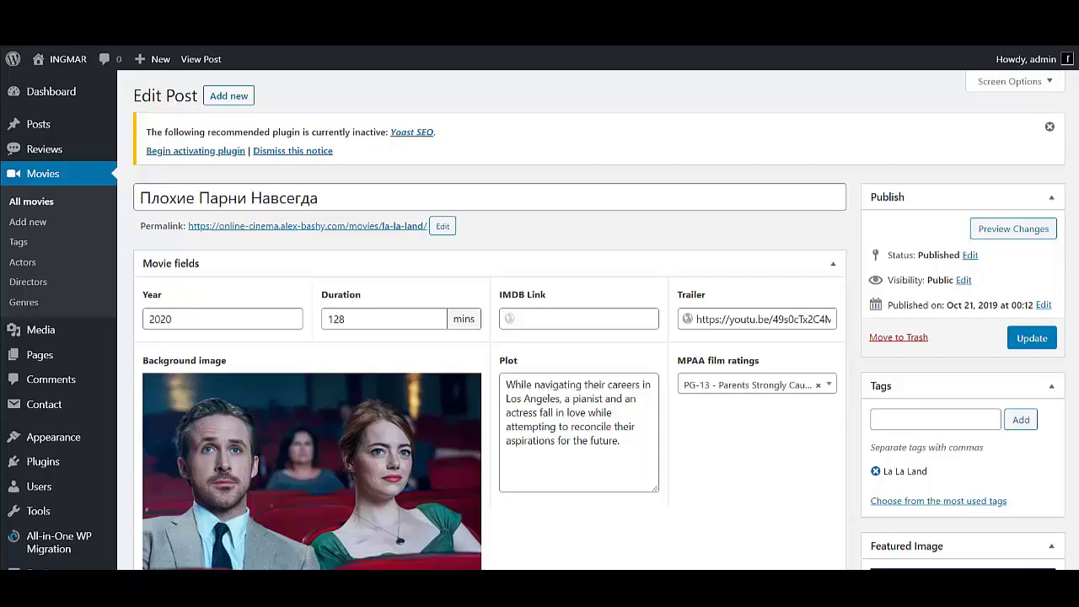
pyautogui.moveTo(629, 442); pyautogui.dragTo(487, 370)
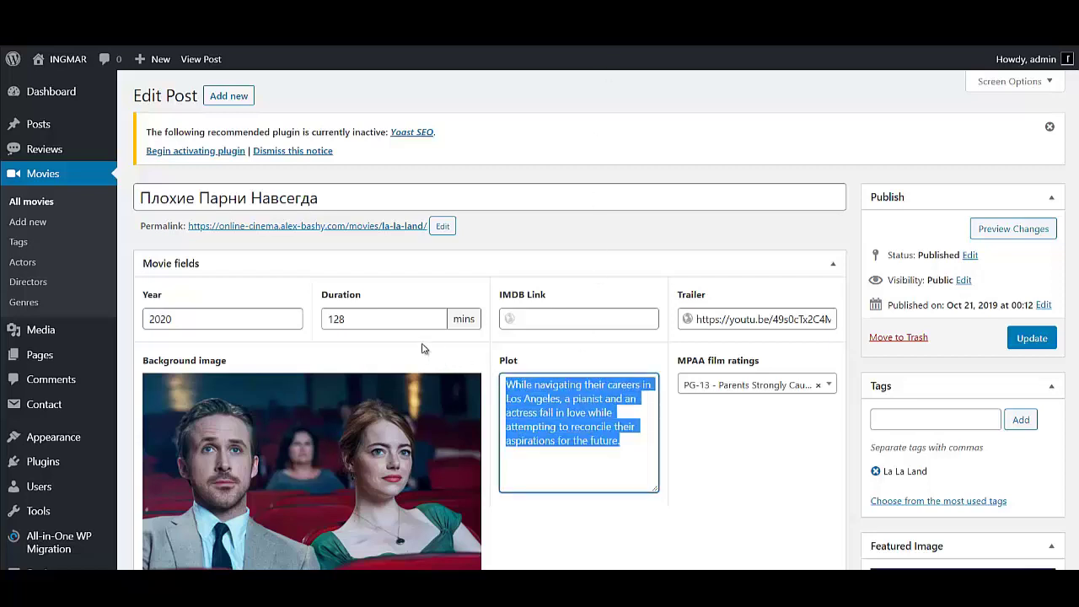
pyautogui.hotkey('ctrl', 'v')
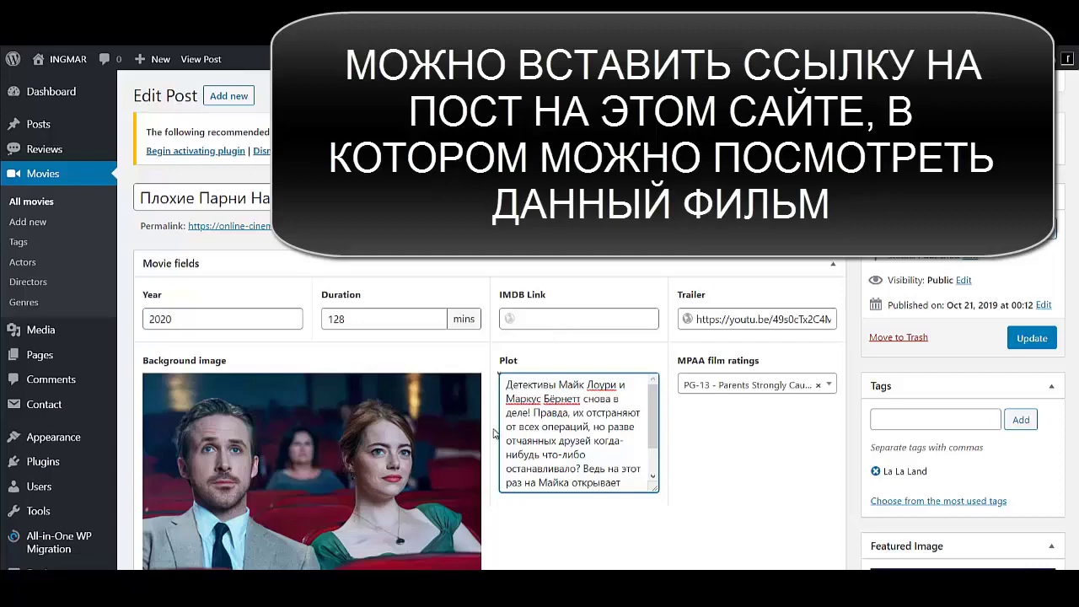
# Remove the Drama and Music genres from the movie, assign Thriller, and check the selection among the most used genres
pyautogui.scroll(-5, 497, 432)
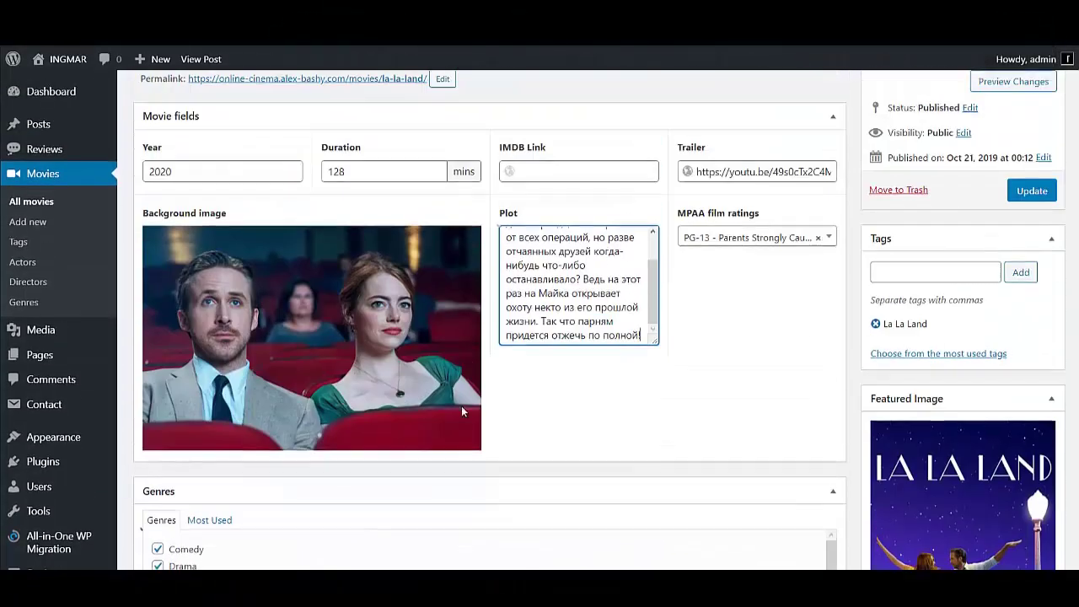
pyautogui.scroll(-4, 287, 405)
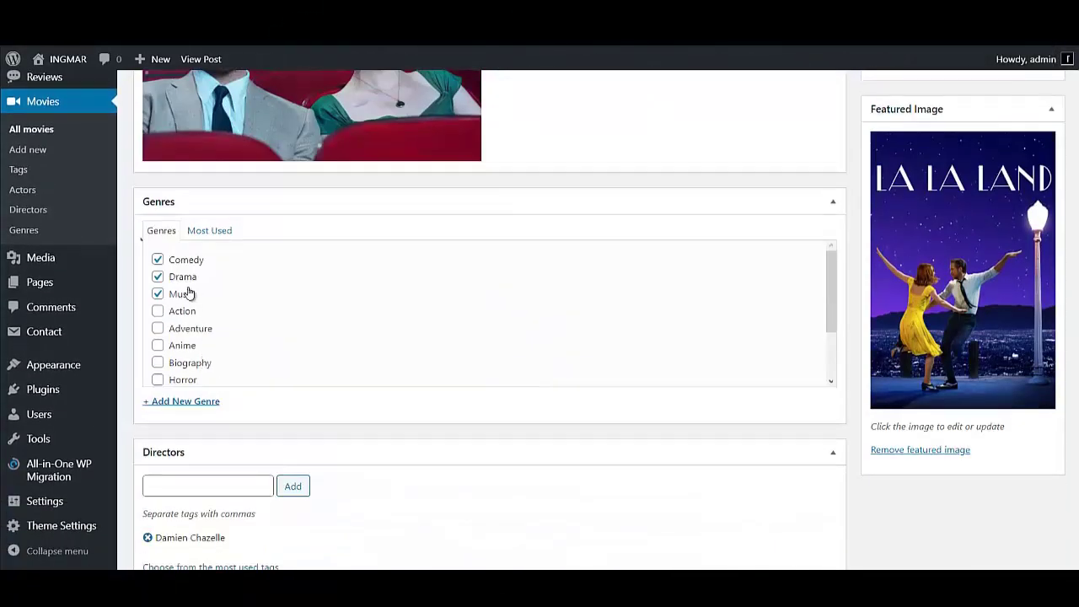
pyautogui.click(157, 276)
pyautogui.click(157, 295)
pyautogui.scroll(-2, 175, 303)
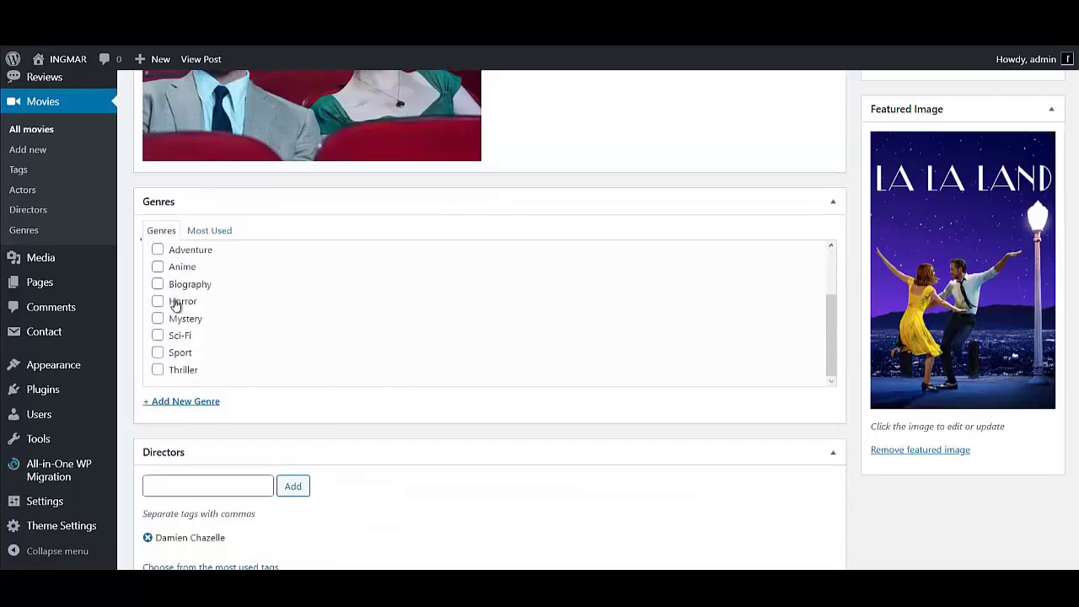
pyautogui.click(182, 369)
pyautogui.scroll(3, 194, 341)
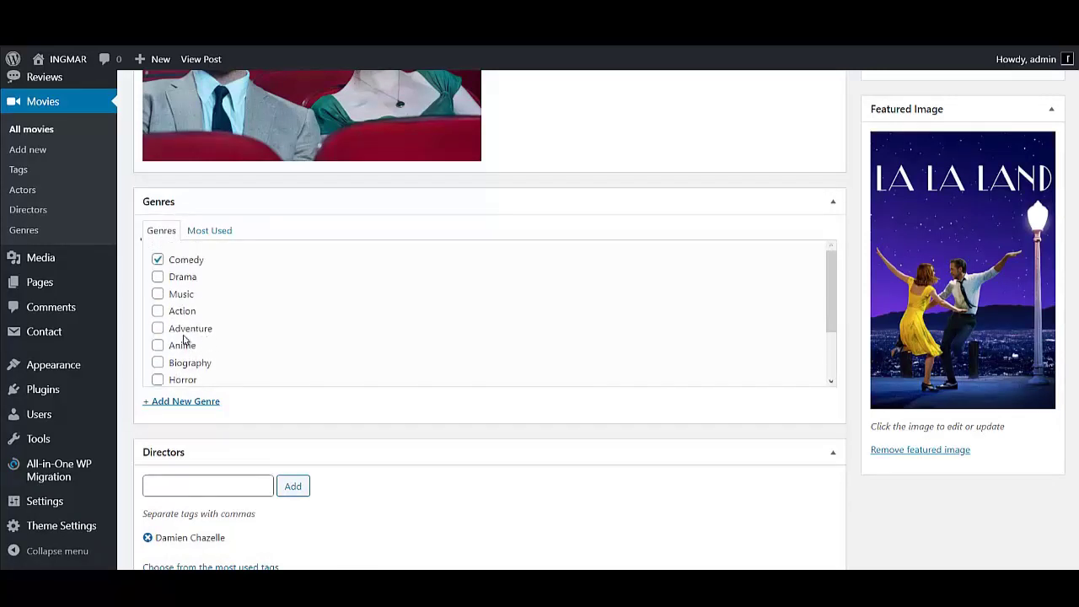
pyautogui.click(209, 231)
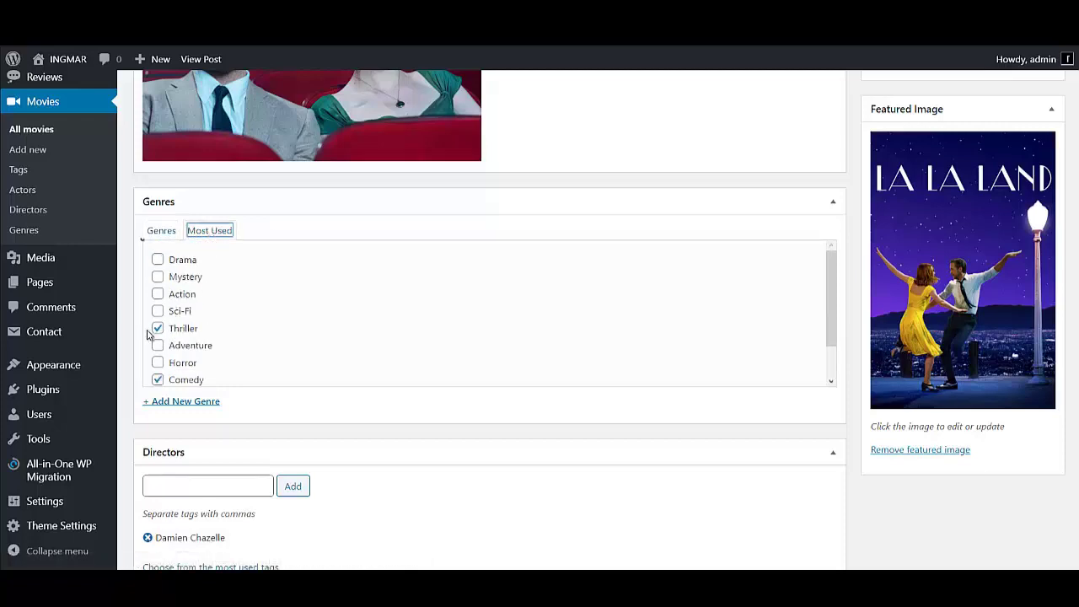
pyautogui.scroll(-2, 164, 344)
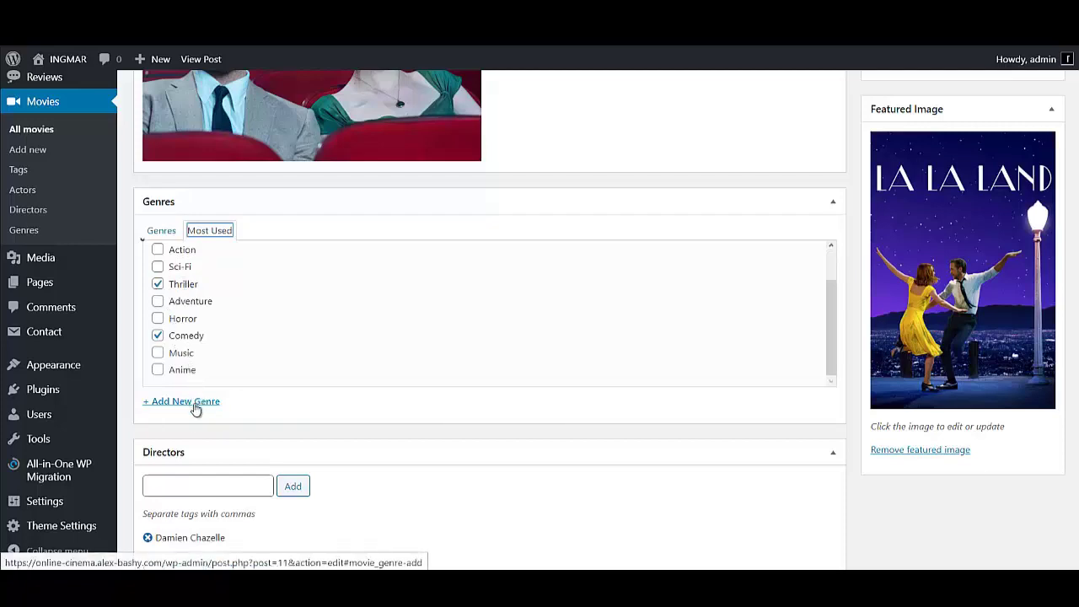
# Replace the movie's director Damien Chazelle with Адиль Эль Арби
pyautogui.scroll(-2, 253, 418)
pyautogui.scroll(-2, 248, 431)
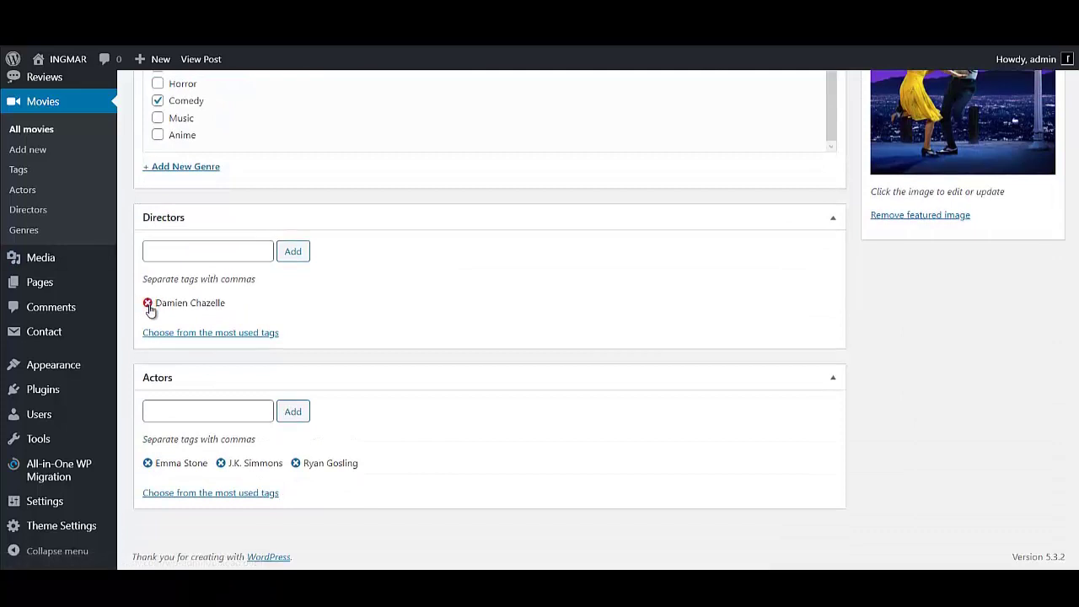
pyautogui.click(150, 303)
pyautogui.click(173, 273)
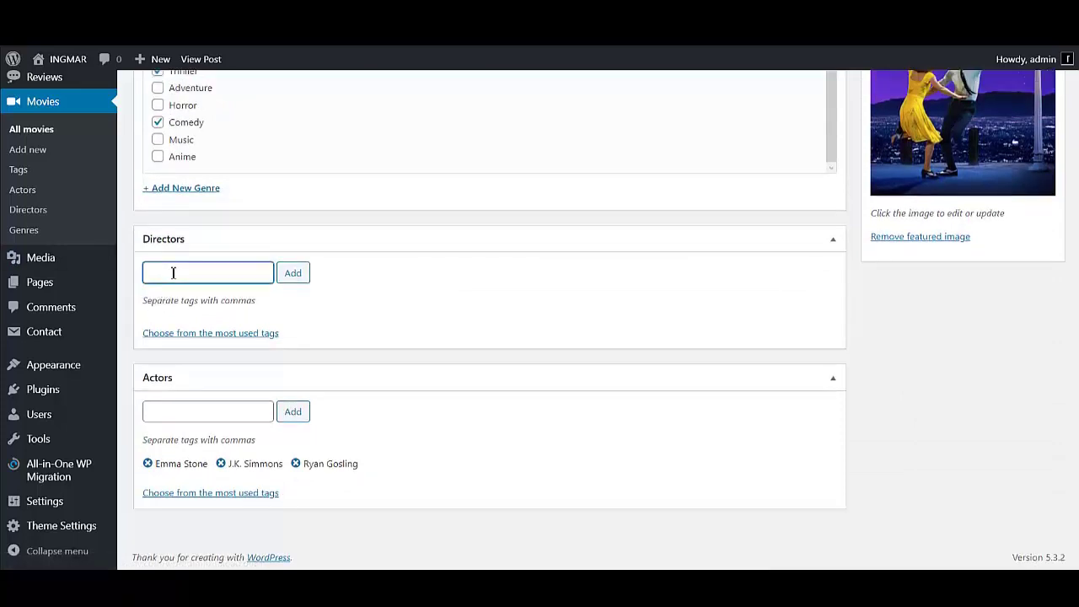
pyautogui.write('A')
pyautogui.scroll(1, 146, 313)
pyautogui.write('ди')
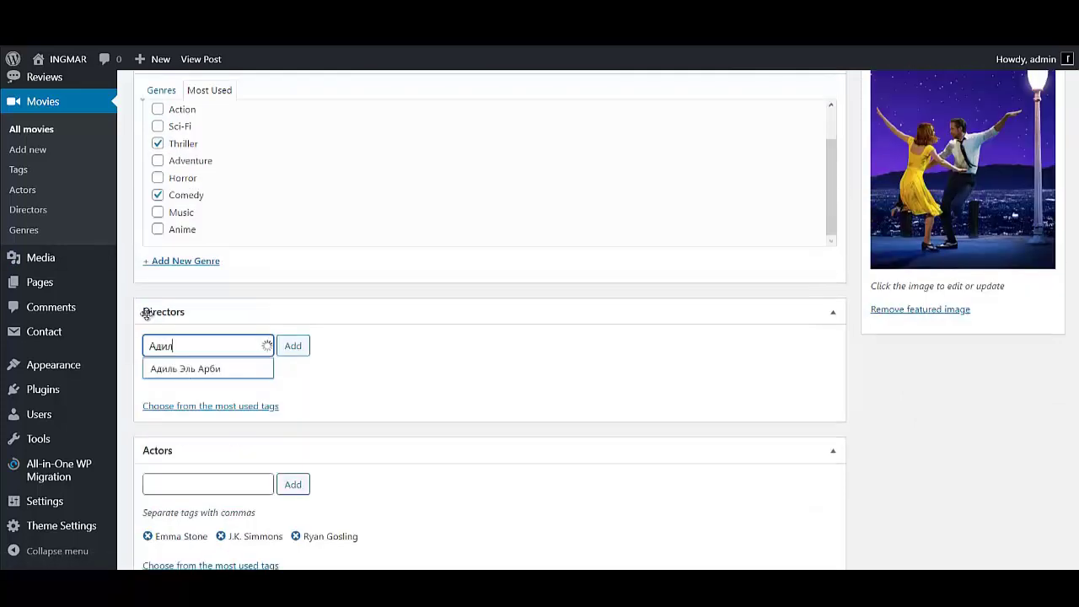
pyautogui.write('л')
pyautogui.click(173, 369)
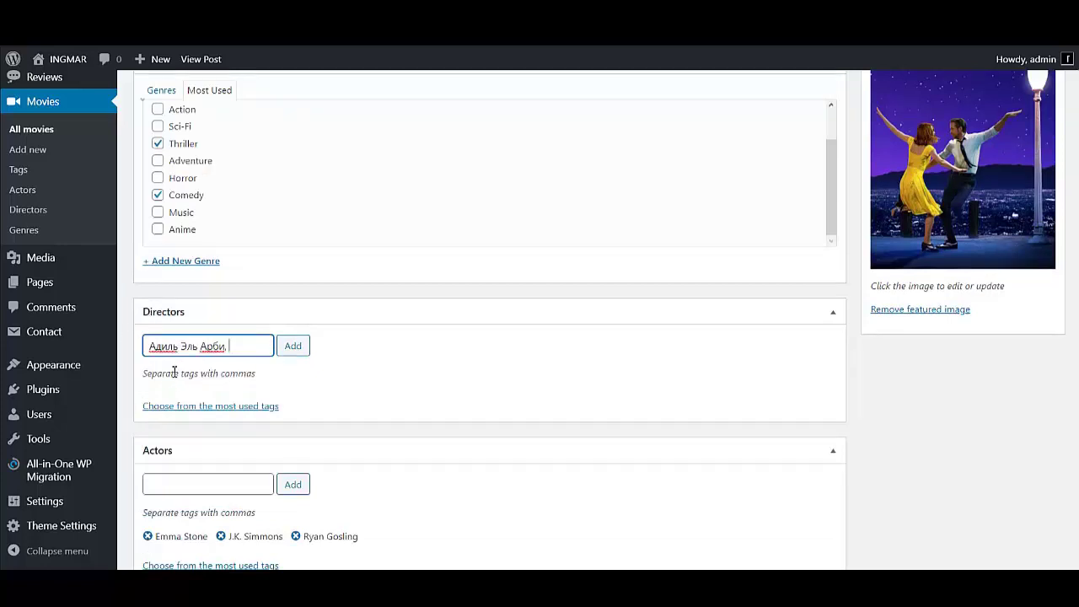
pyautogui.click(301, 346)
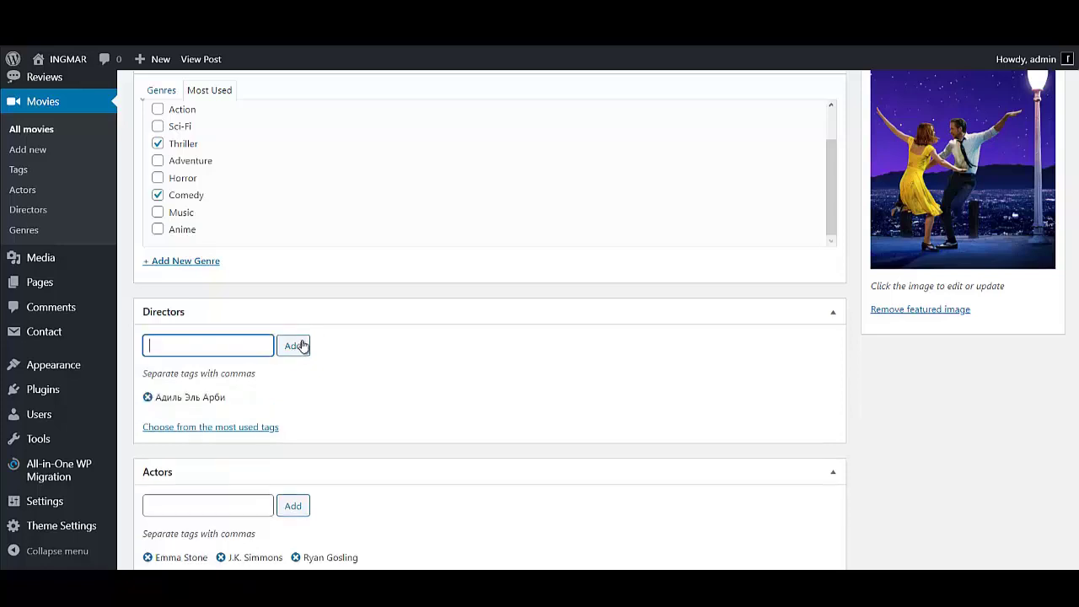
# Remove Emma Stone, J.K. Simmons and Ryan Gosling from the movie's actors and add Уилл Смит and Мартин Лоуренс instead
pyautogui.scroll(-2, 245, 467)
pyautogui.click(184, 412)
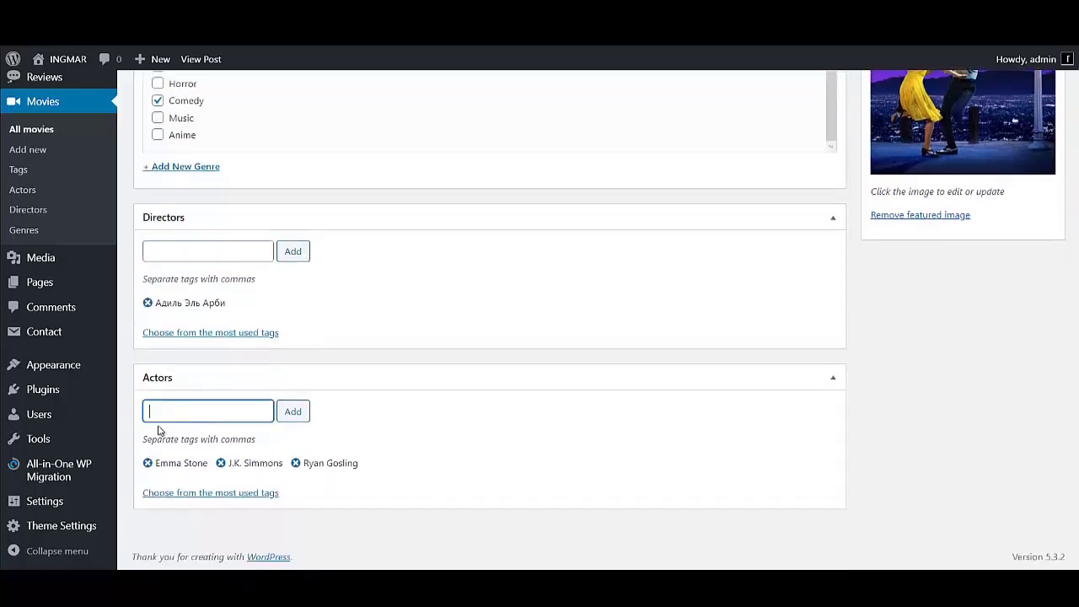
pyautogui.click(147, 462)
pyautogui.click(148, 463)
pyautogui.click(146, 462)
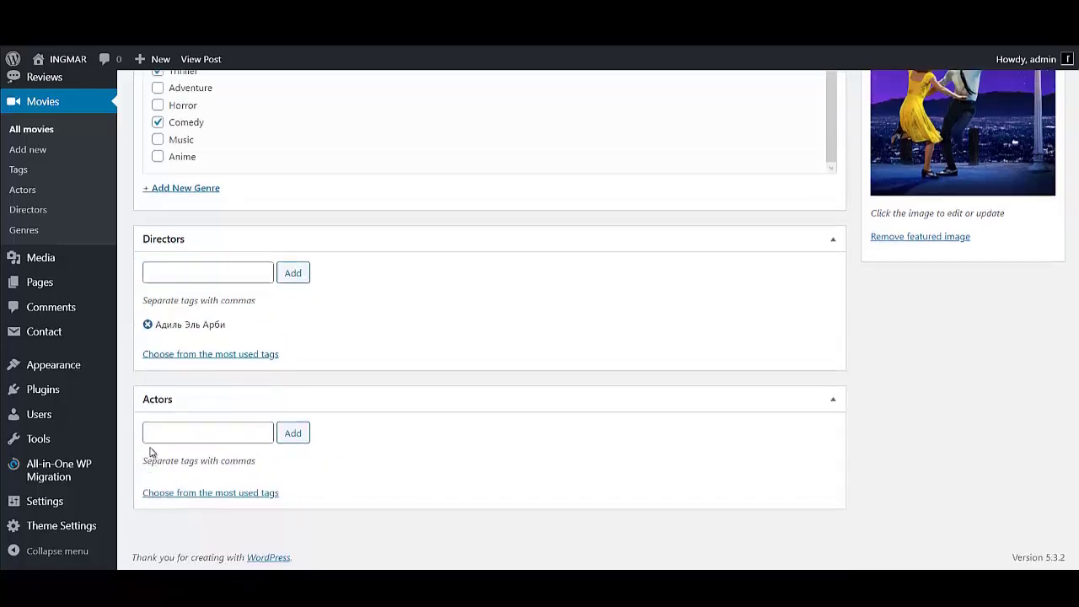
pyautogui.click(167, 431)
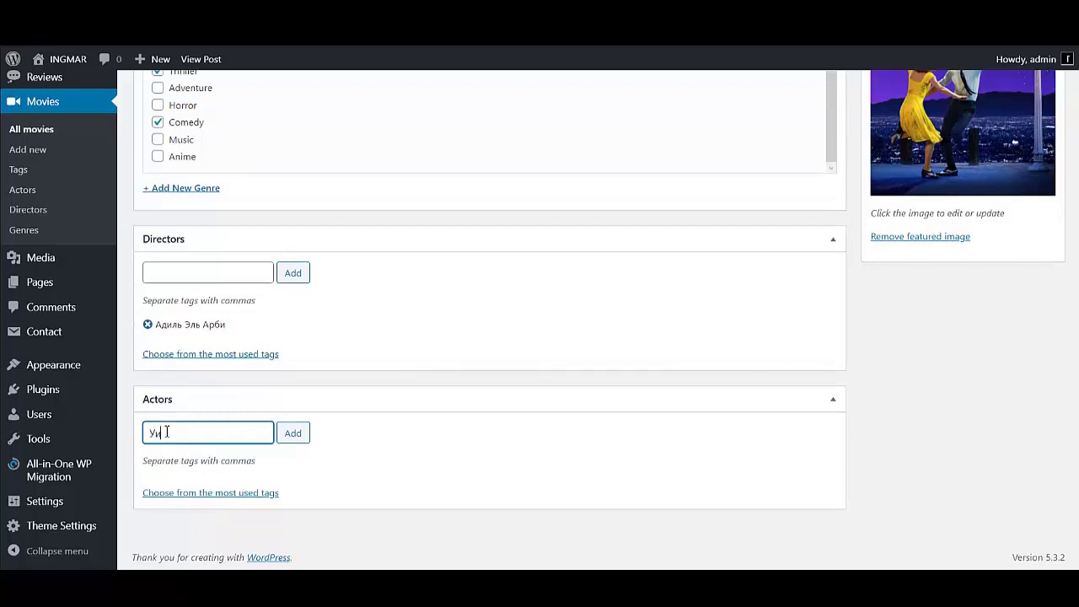
pyautogui.write('Уилл')
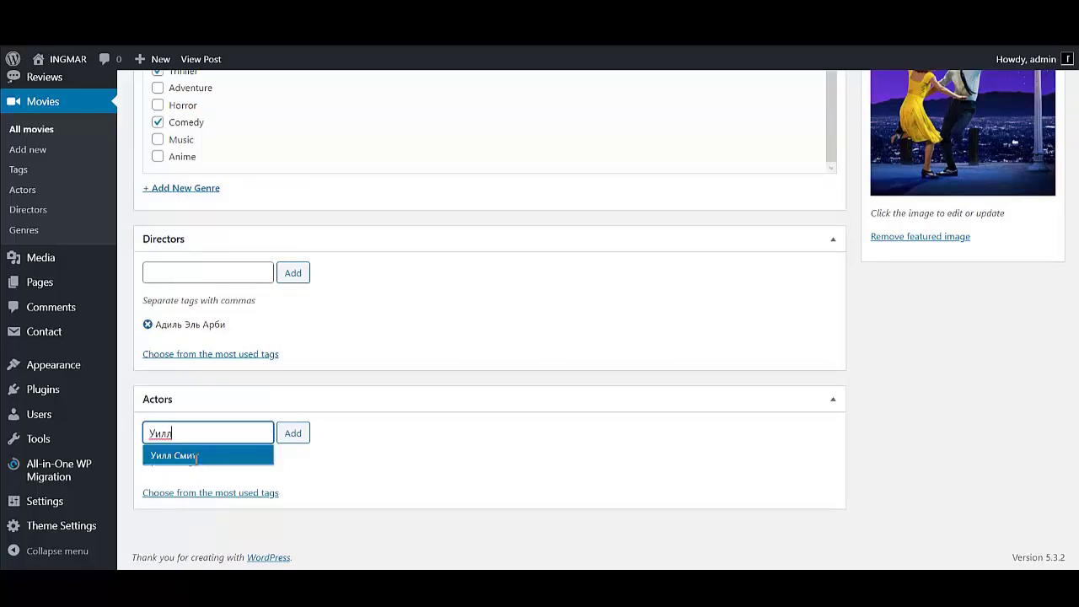
pyautogui.click(197, 455)
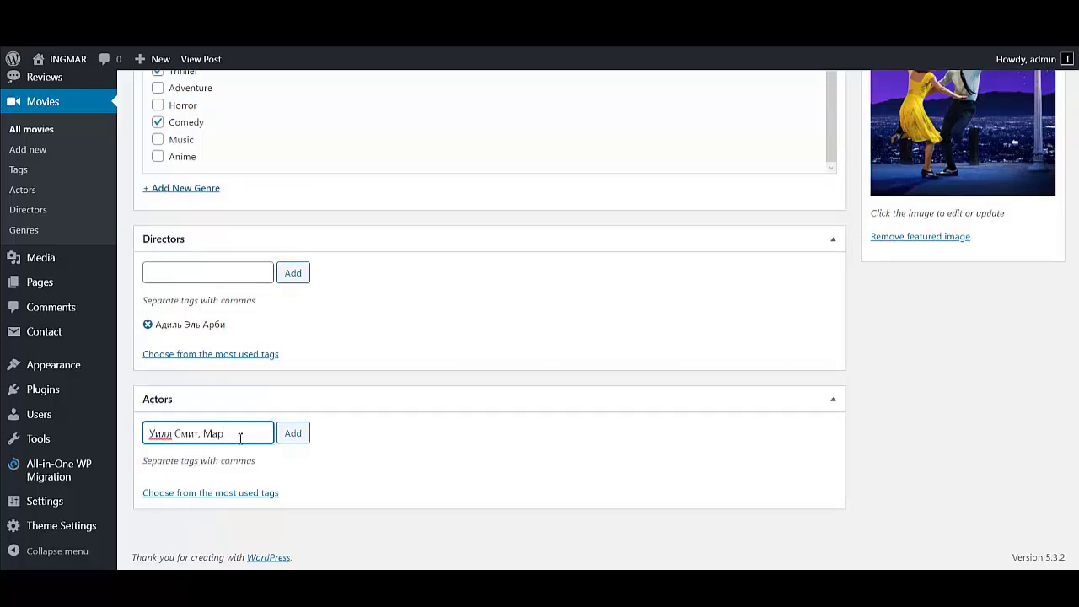
pyautogui.write('Мар')
pyautogui.click(237, 452)
pyautogui.click(294, 438)
# Upload bad_boys_poster.jpg and bad_boys_baner.jpg to the media library and set bad_boys_poster.jpg as the movie's featured image
pyautogui.scroll(3, 521, 473)
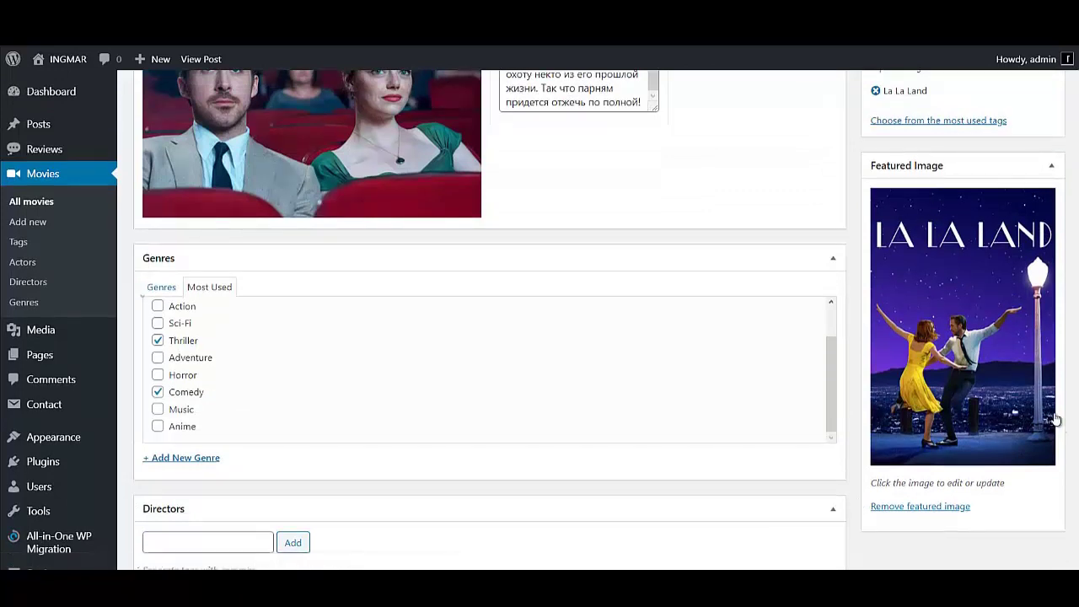
pyautogui.click(954, 360)
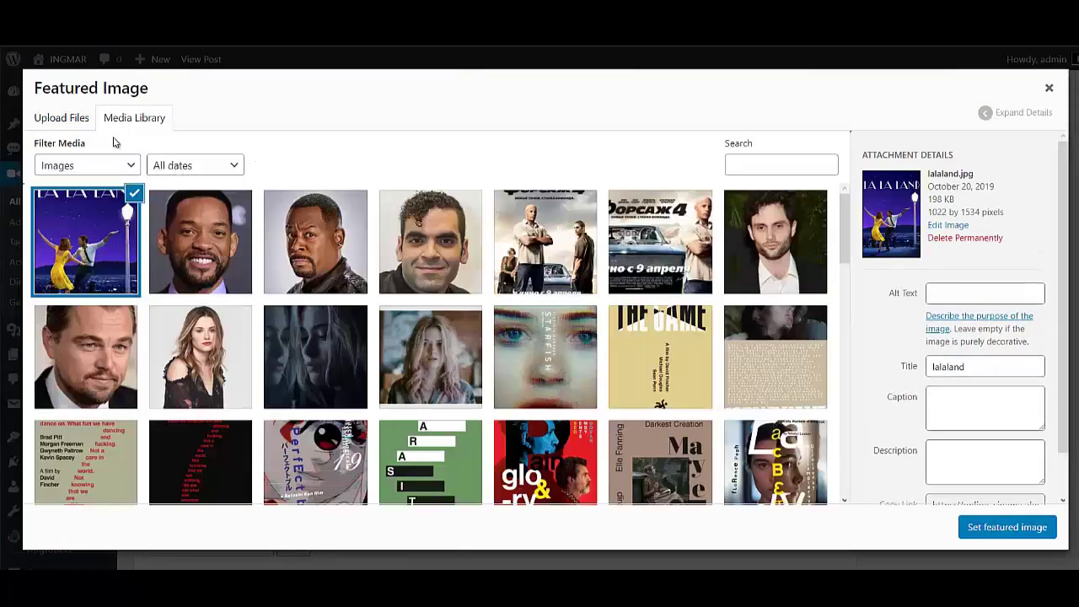
pyautogui.click(83, 120)
pyautogui.click(558, 331)
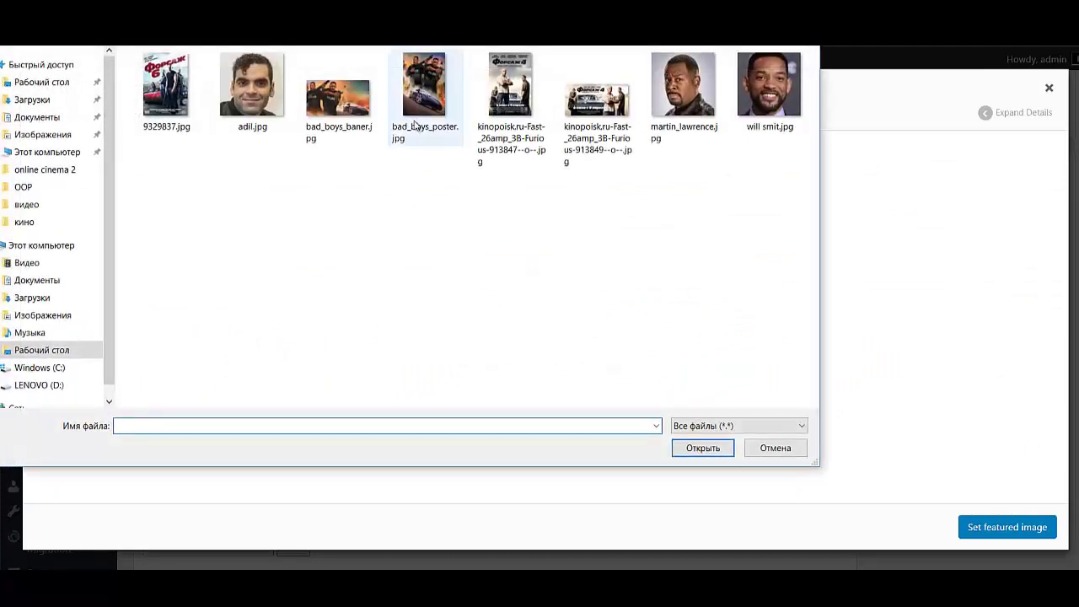
pyautogui.click(414, 125)
pyautogui.keyDown('ctrl'); pyautogui.click(336, 110); pyautogui.keyUp('ctrl')
pyautogui.press('Return')
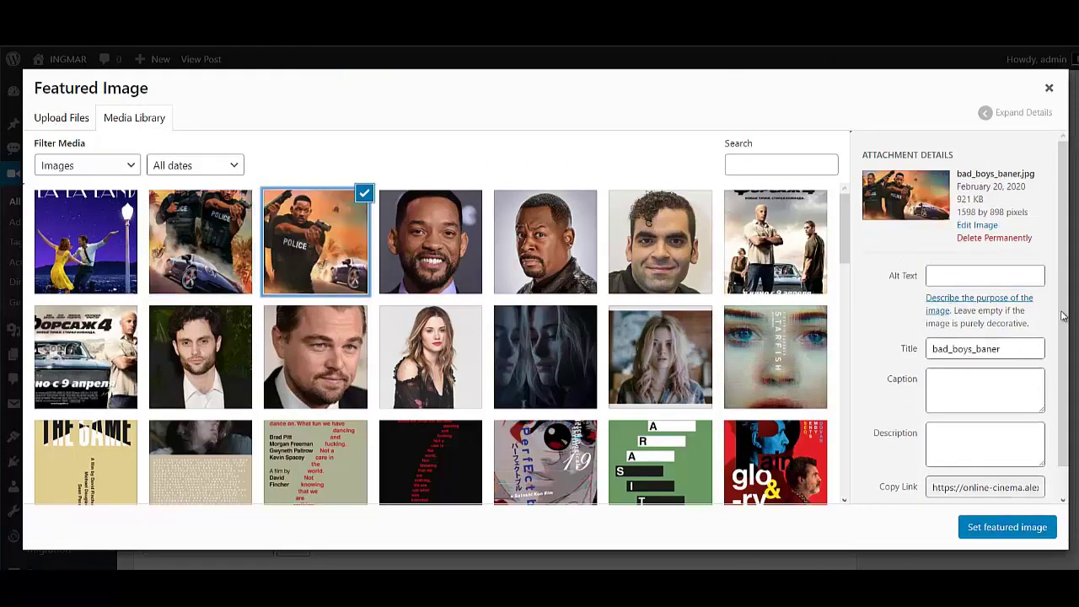
pyautogui.click(226, 242)
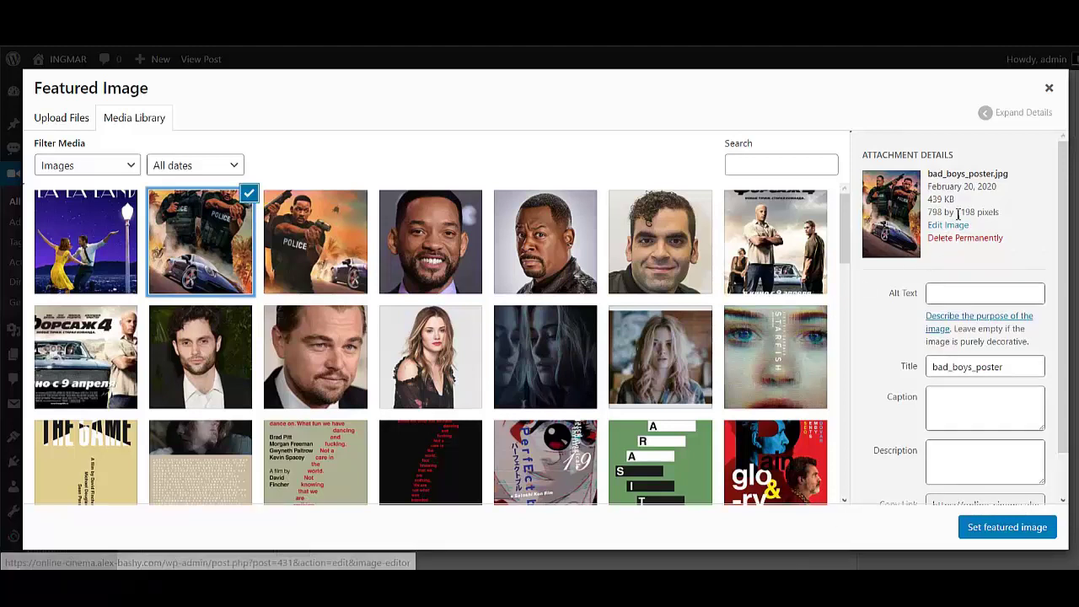
pyautogui.click(997, 528)
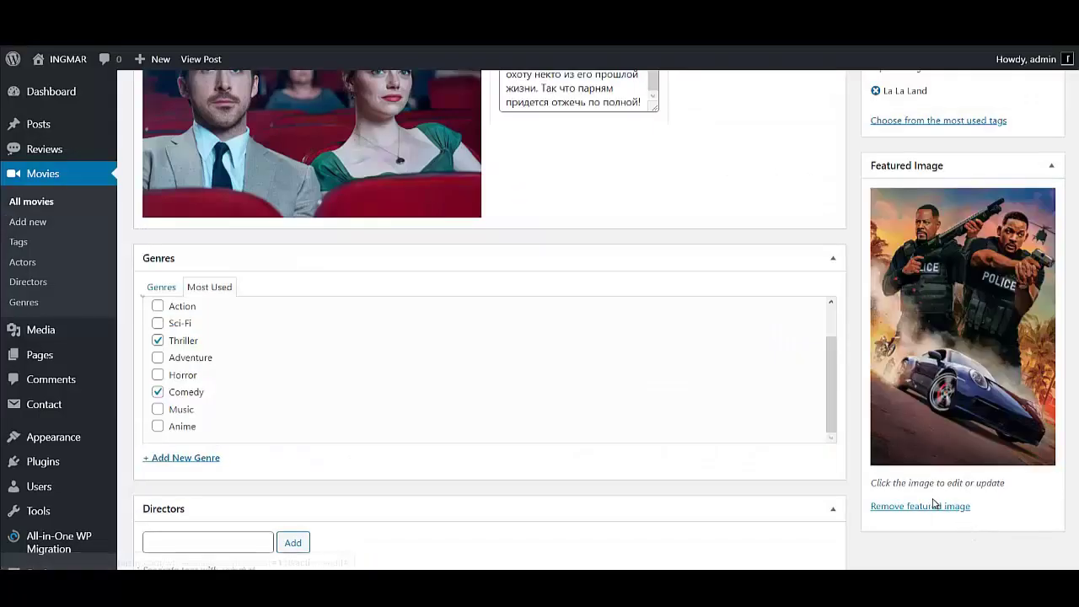
# Replace the movie's background image with bad_boys_baner.jpg from the media library
pyautogui.scroll(1, 543, 492)
pyautogui.scroll(3, 544, 492)
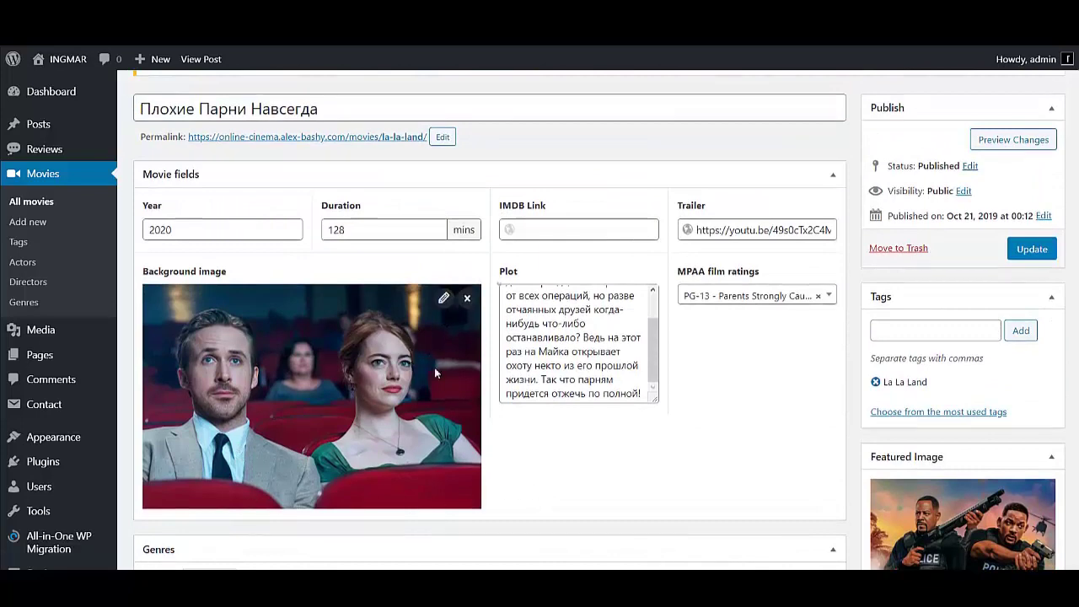
pyautogui.click(467, 299)
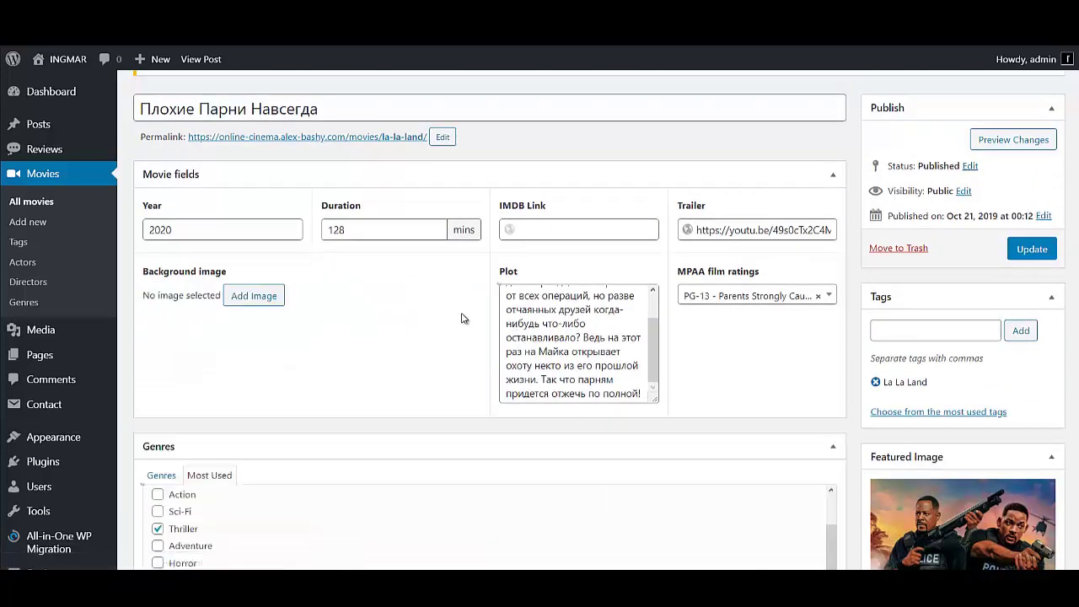
pyautogui.click(259, 299)
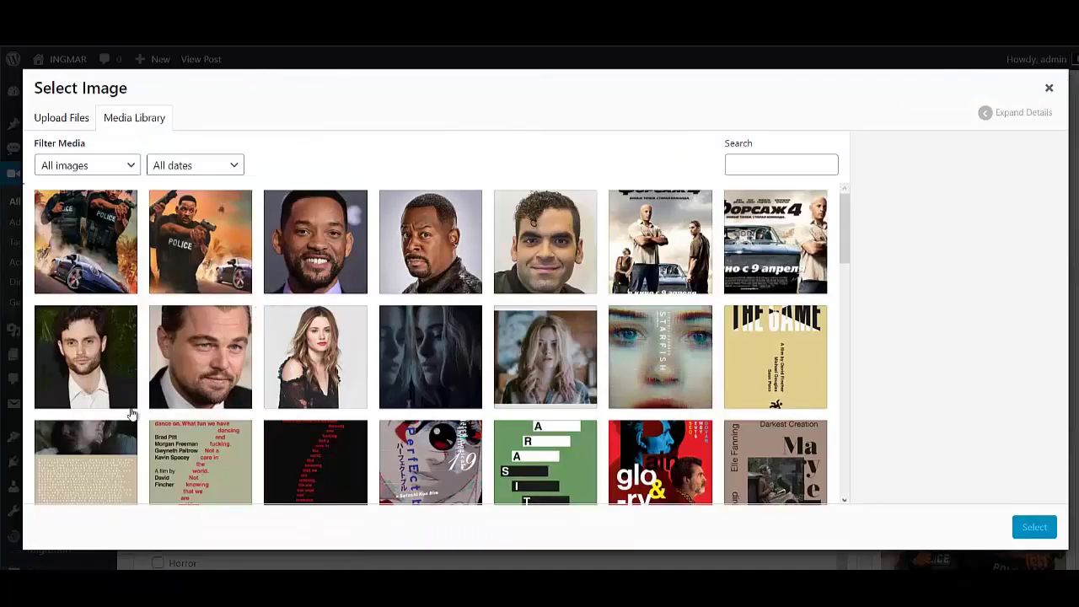
pyautogui.click(192, 270)
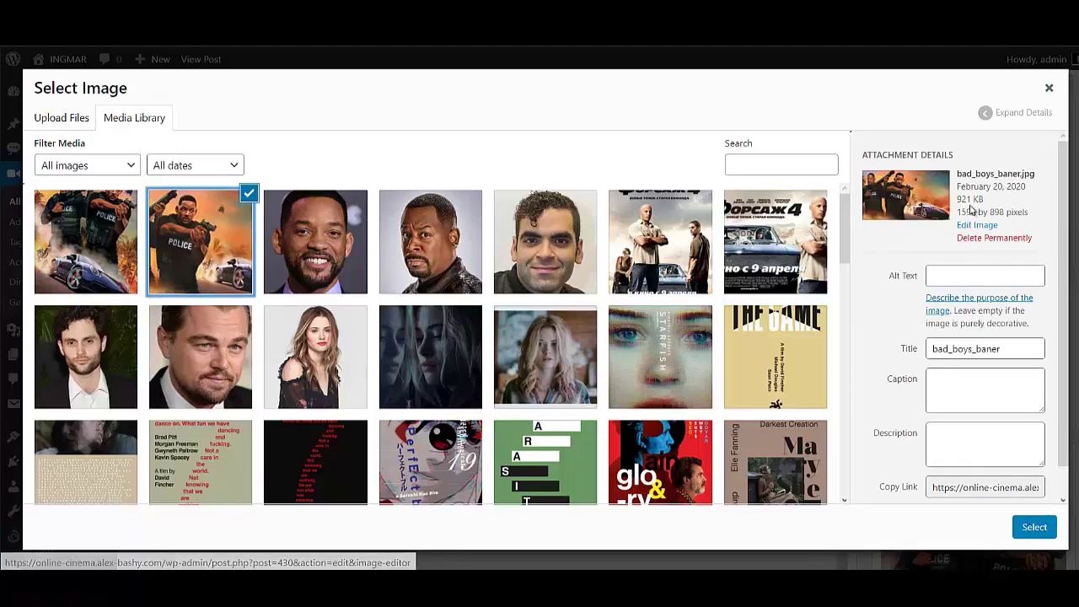
pyautogui.click(1034, 527)
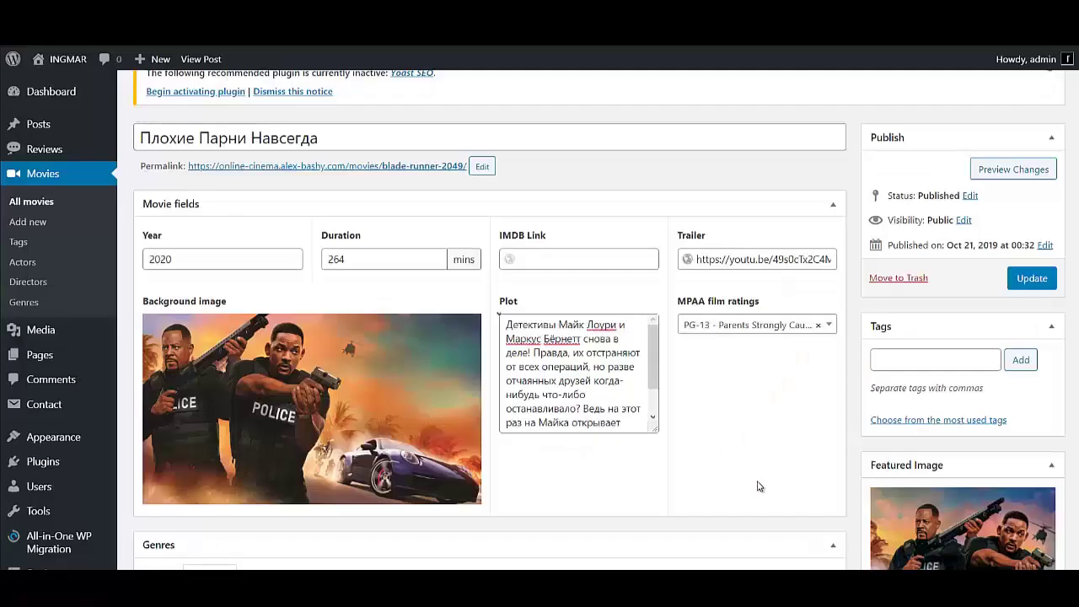
# Update the Плохие Парни Навсегда movie post and open its published page
pyautogui.click(1035, 286)
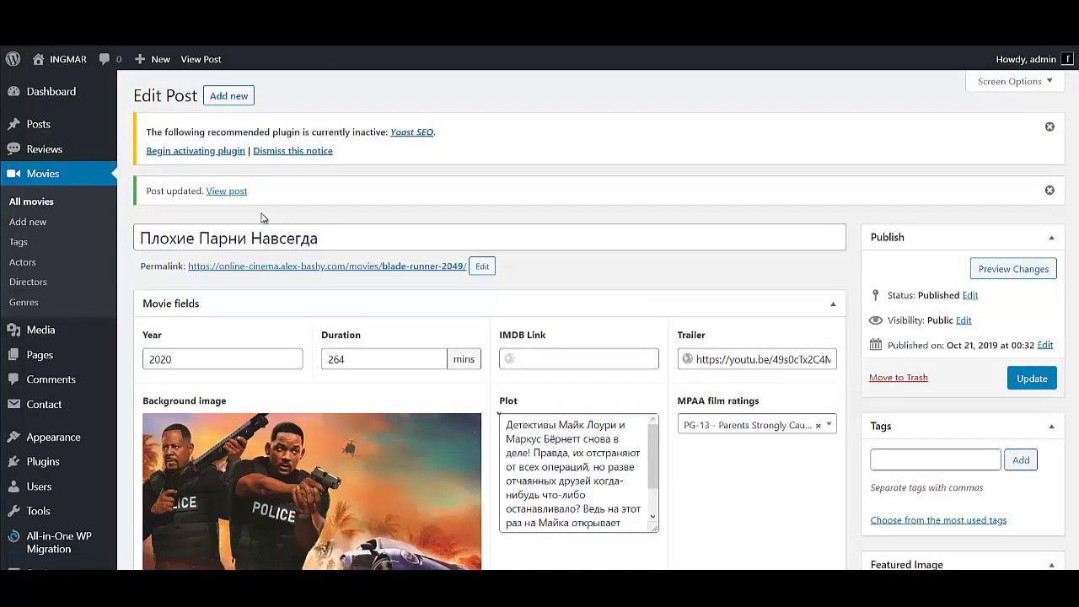
pyautogui.click(228, 192)
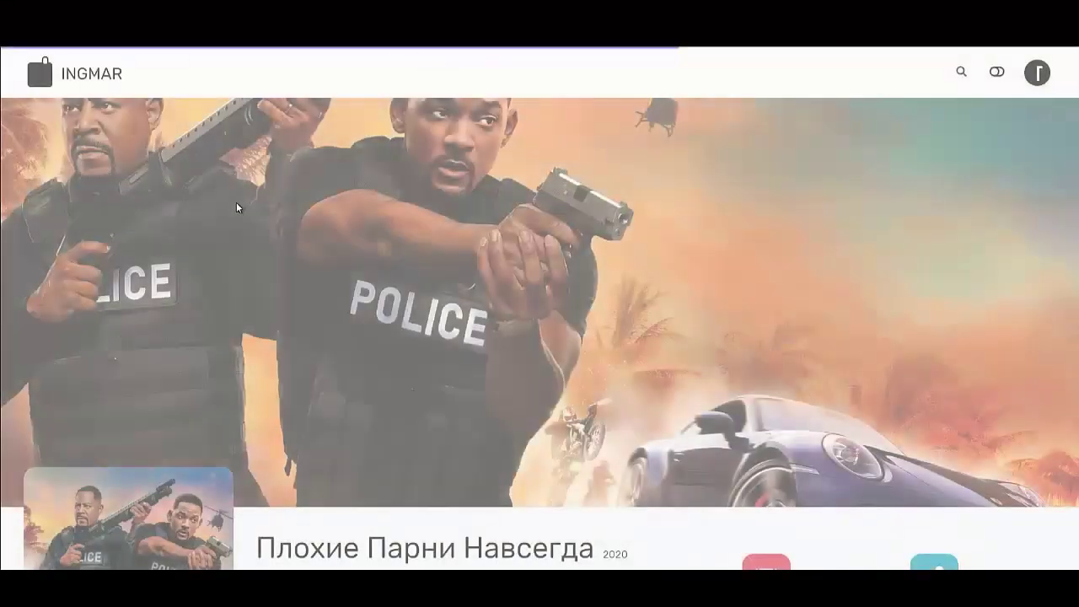
# Review the published movie page, checking its synopsis, trailer, director, cast, poster and background image
pyautogui.scroll(-3, 423, 285)
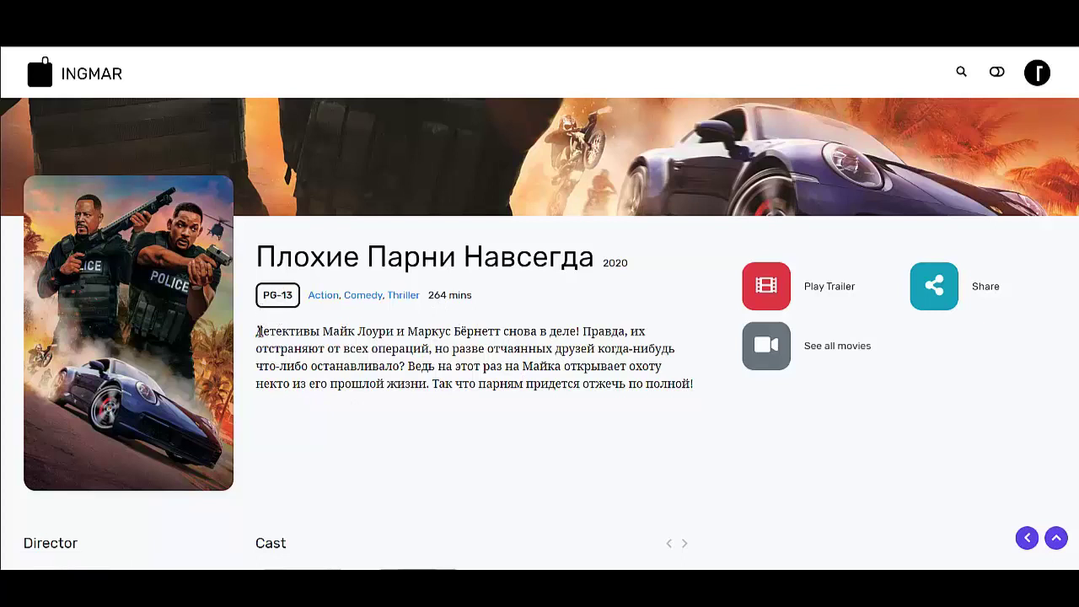
pyautogui.moveTo(256, 331); pyautogui.dragTo(621, 366)
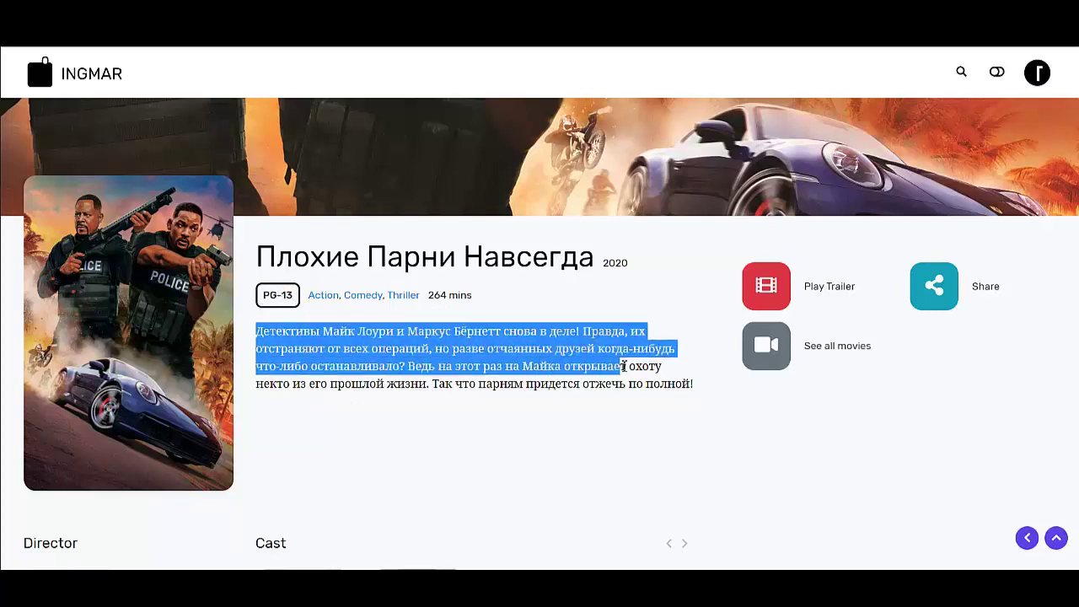
pyautogui.click(764, 289)
pyautogui.scroll(-3, 761, 291)
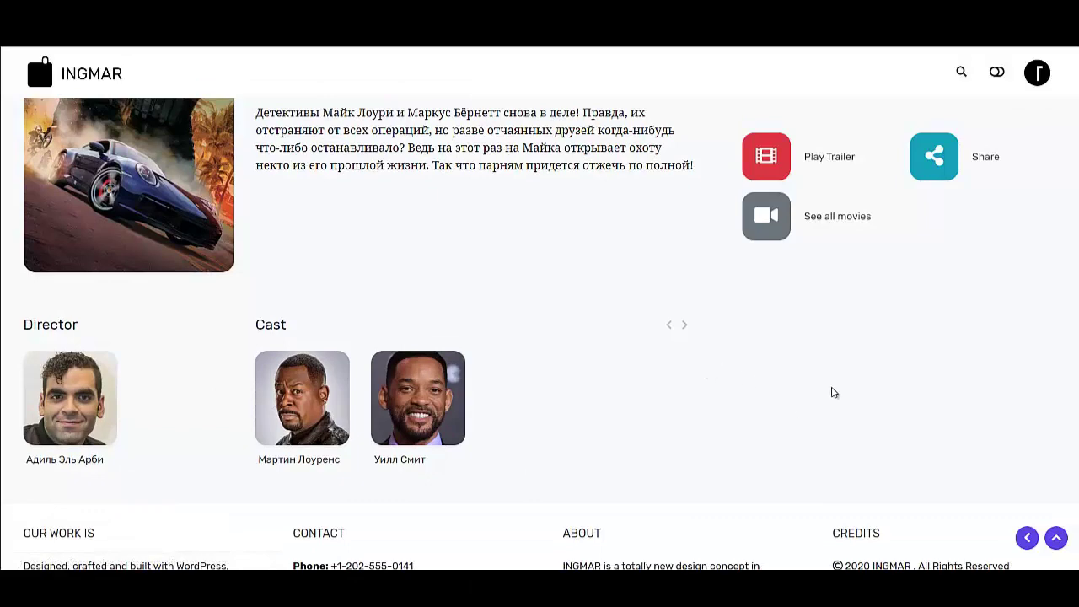
pyautogui.scroll(1, 758, 325)
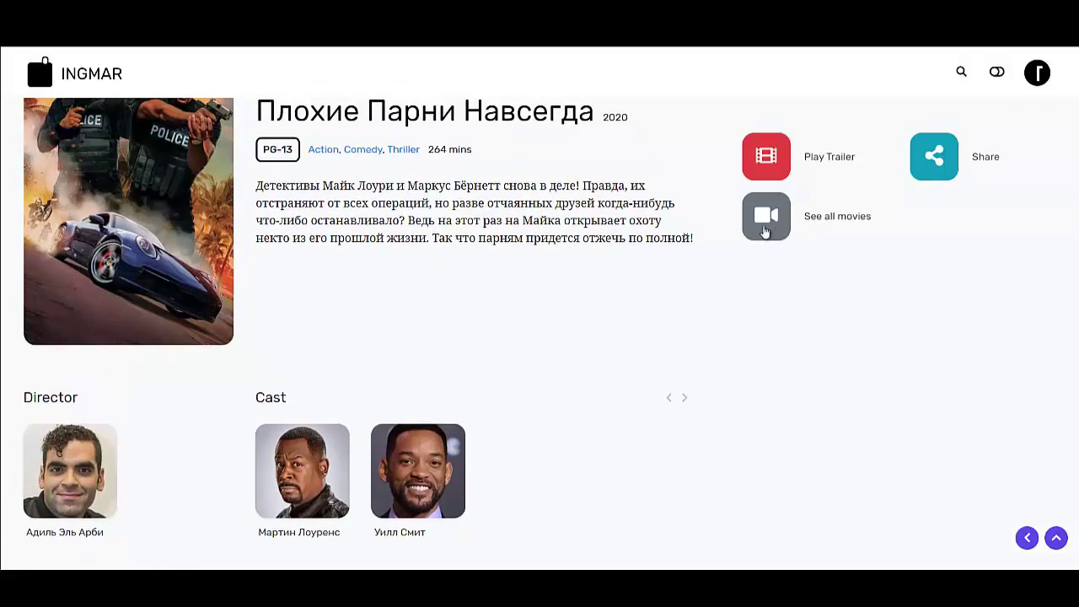
pyautogui.scroll(-2, 771, 278)
pyautogui.scroll(5, 778, 298)
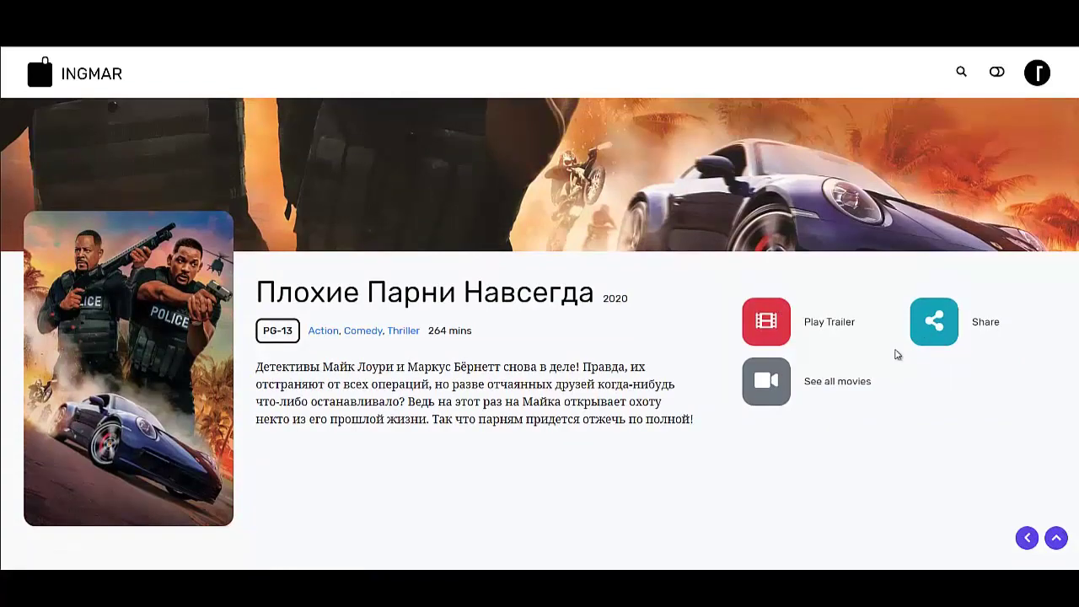
pyautogui.scroll(3, 900, 421)
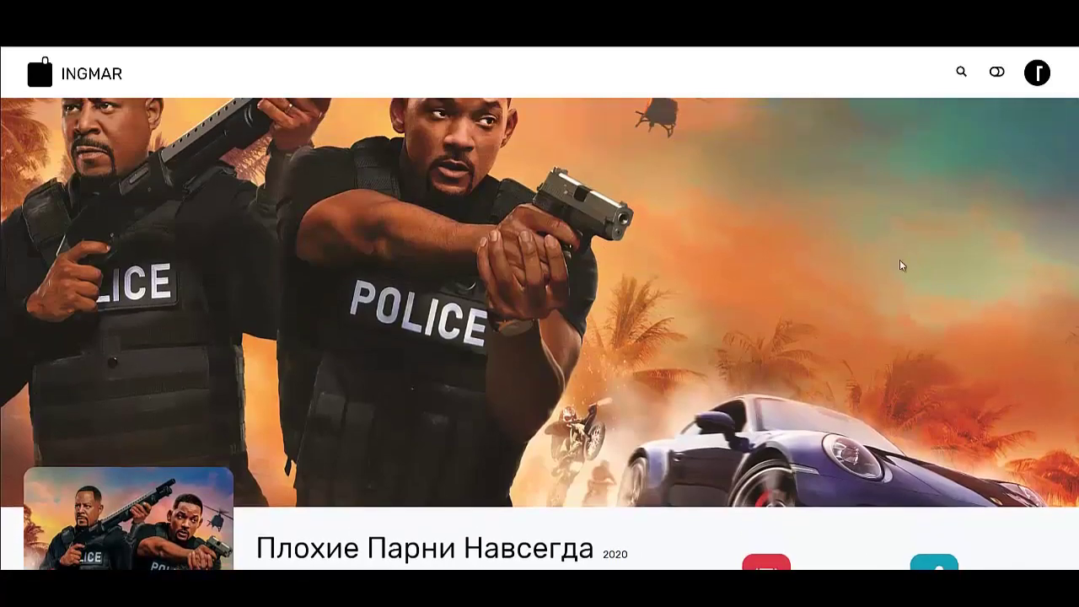
# Switch to the YouTube video "Latest Action Movie 2020 | Bad Boys 2" and copy its full iframe embed code
pyautogui.click(994, 72)
pyautogui.scroll(-5, 843, 252)
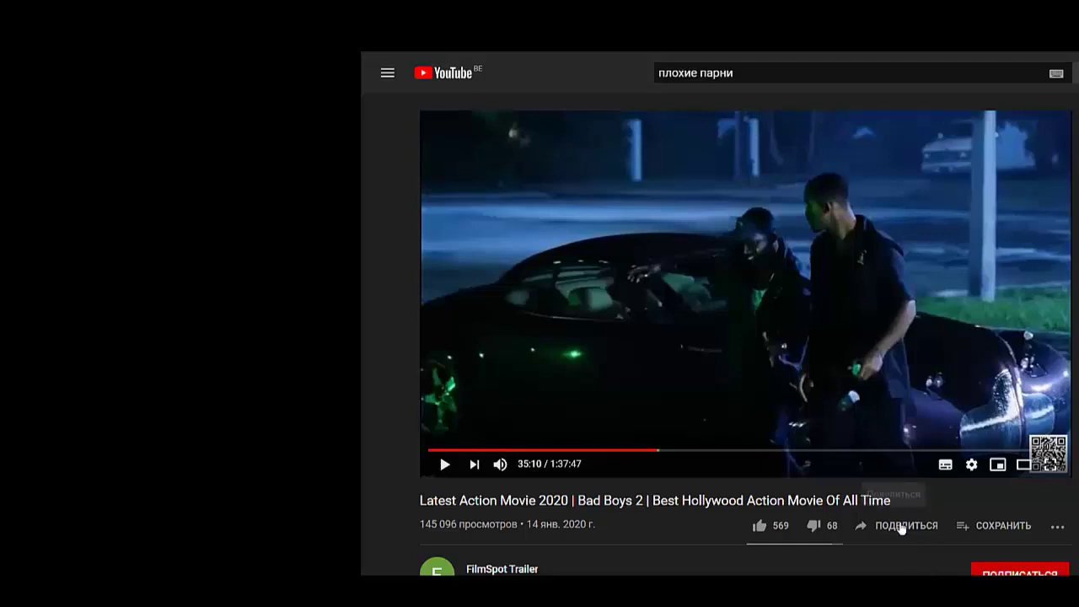
pyautogui.click(897, 529)
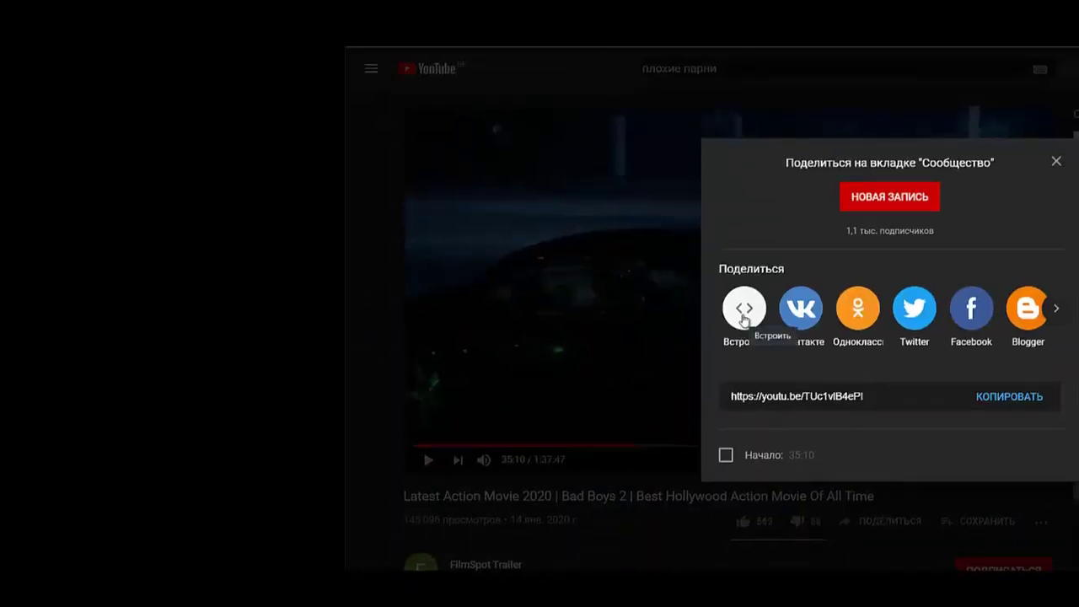
pyautogui.click(745, 311)
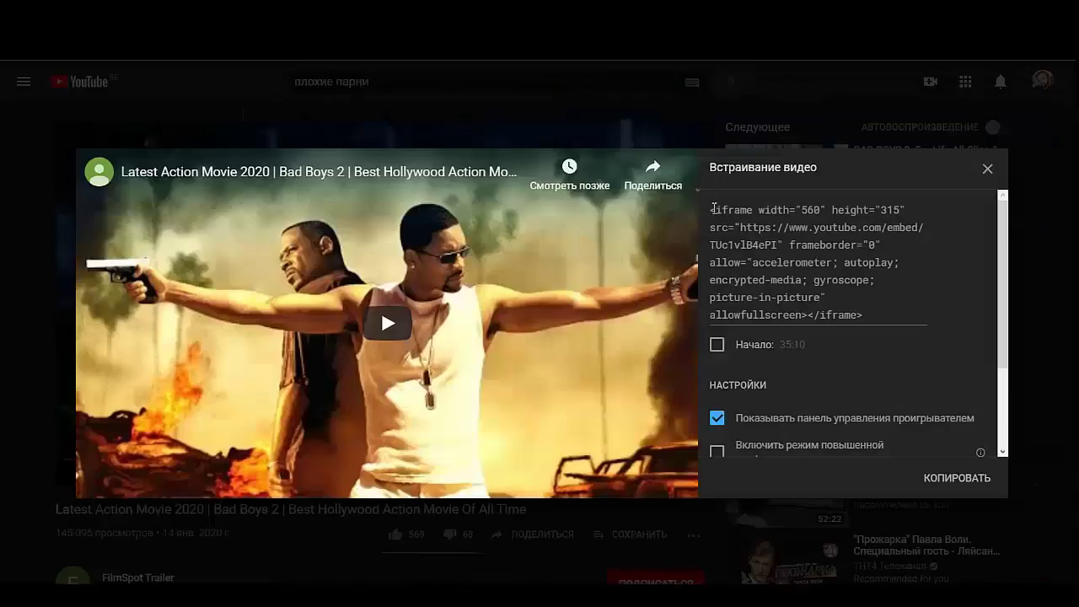
pyautogui.moveTo(713, 210); pyautogui.dragTo(883, 319)
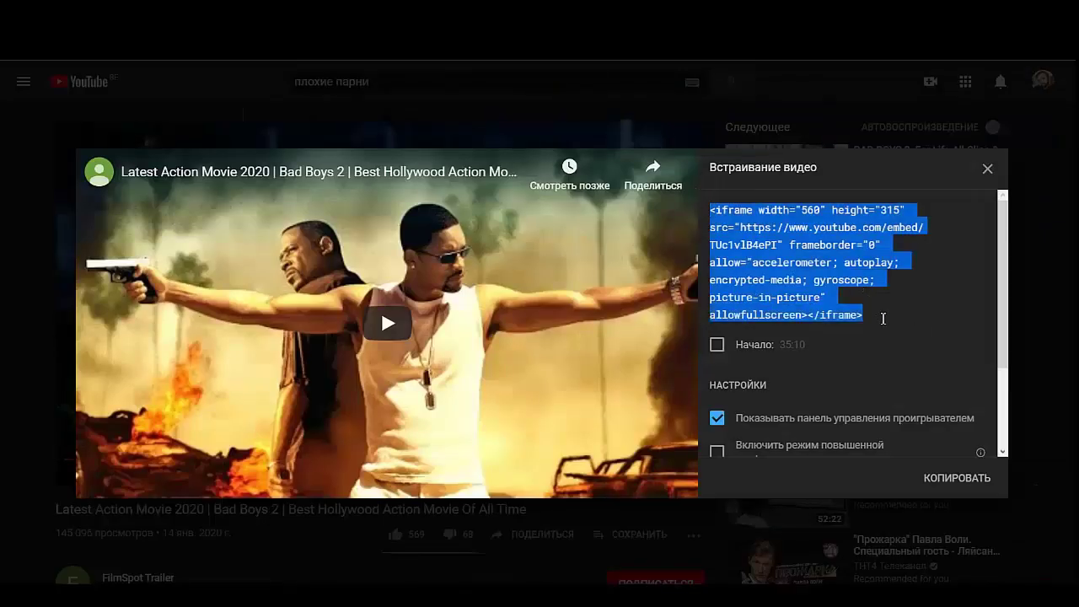
pyautogui.rightClick(771, 256)
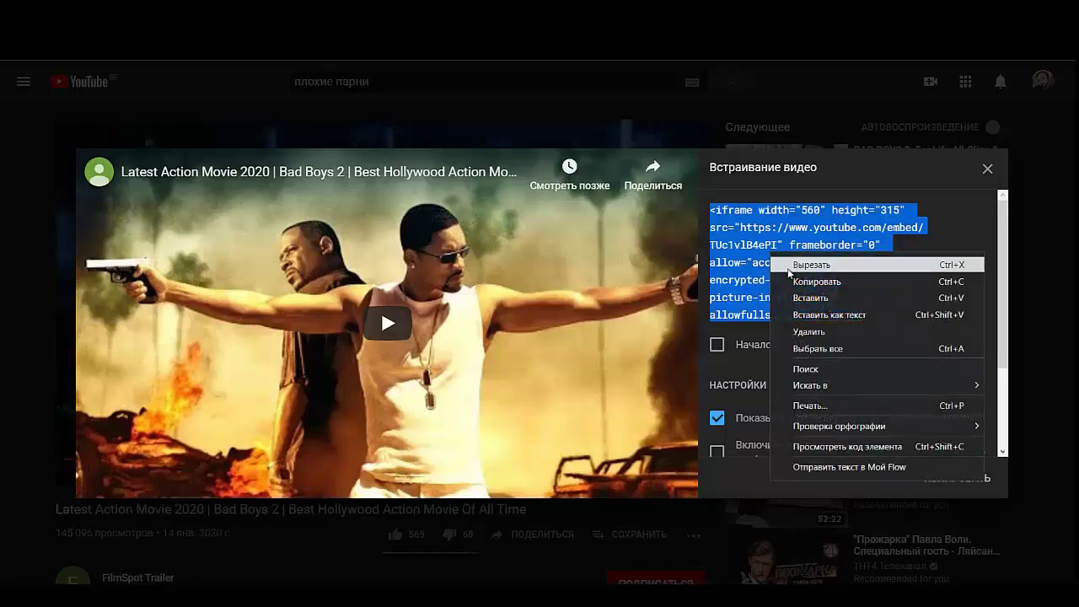
pyautogui.click(812, 281)
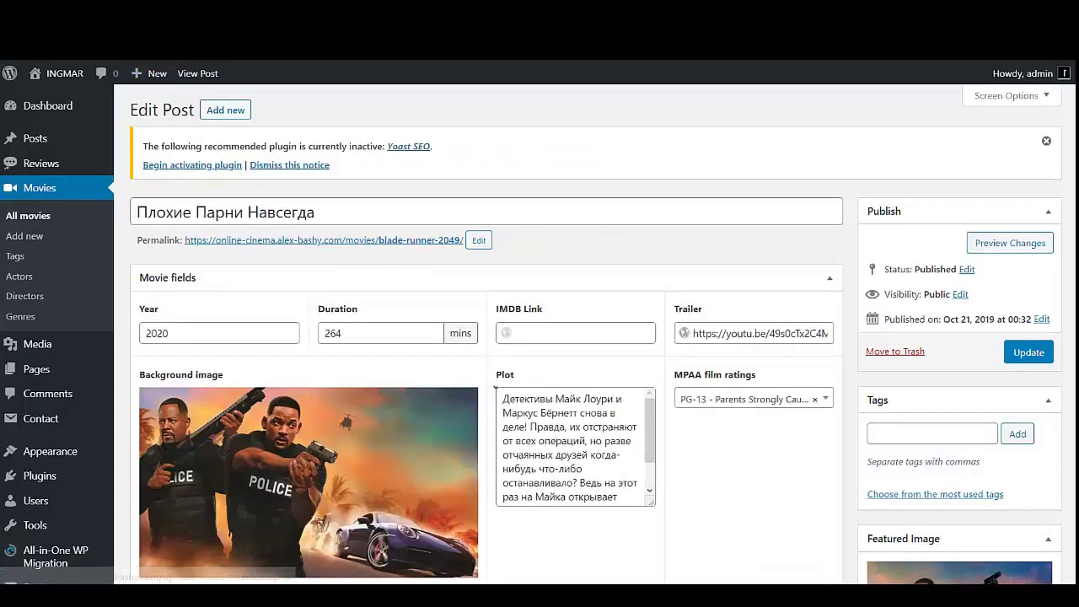
# In the WordPress movie post, enlarge the Plot field and paste the video's iframe code after blank lines below the synopsis
pyautogui.scroll(-5, 576, 446)
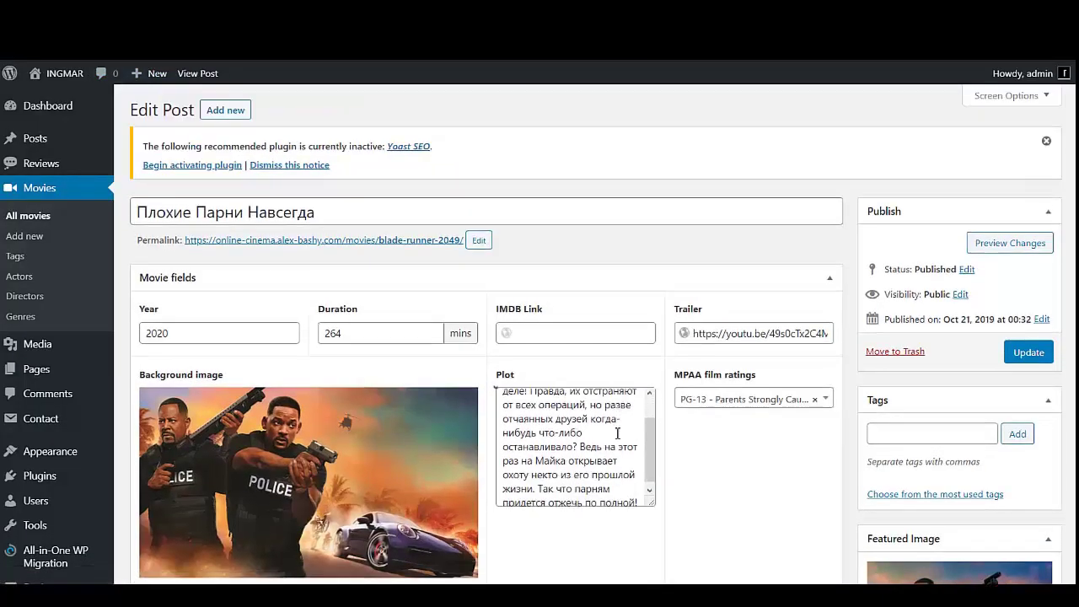
pyautogui.scroll(-3, 718, 492)
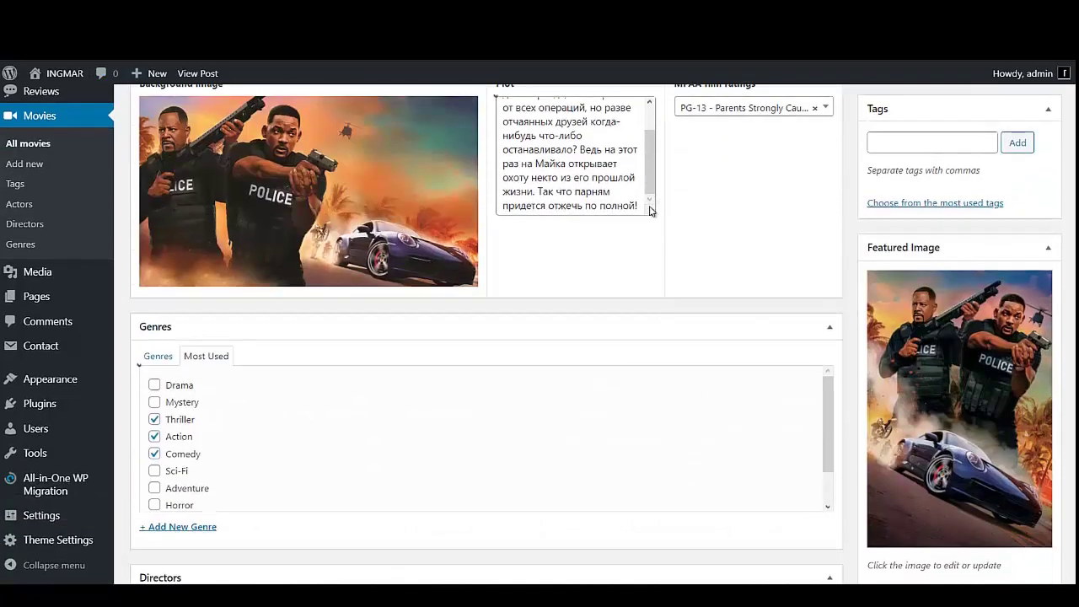
pyautogui.scroll(3, 650, 240)
pyautogui.moveTo(650, 248); pyautogui.dragTo(647, 252)
pyautogui.click(641, 246)
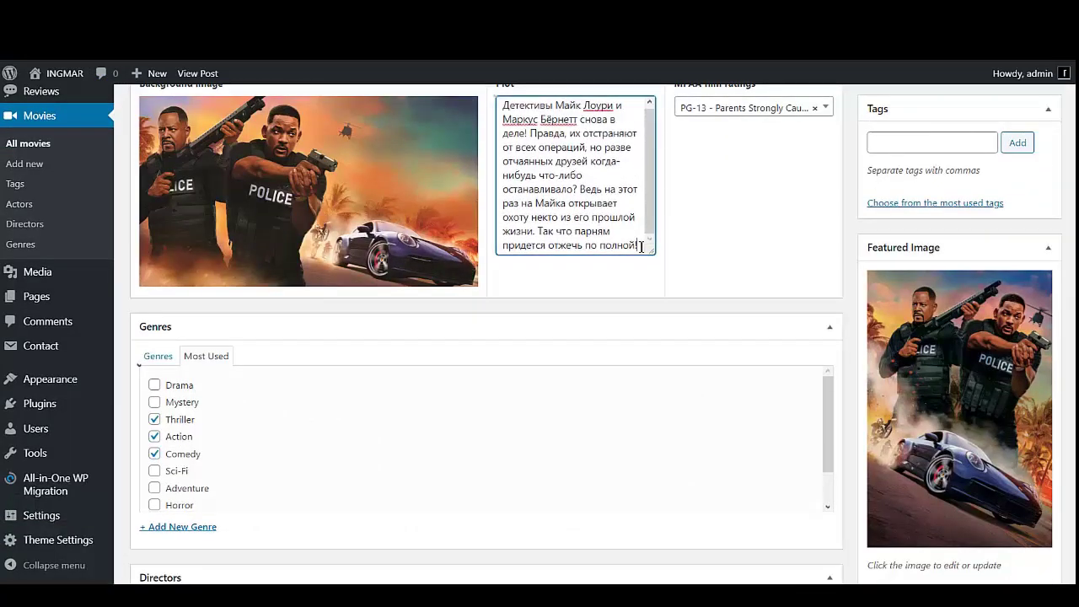
pyautogui.press('Return')
pyautogui.press('Return')
pyautogui.press('Return')
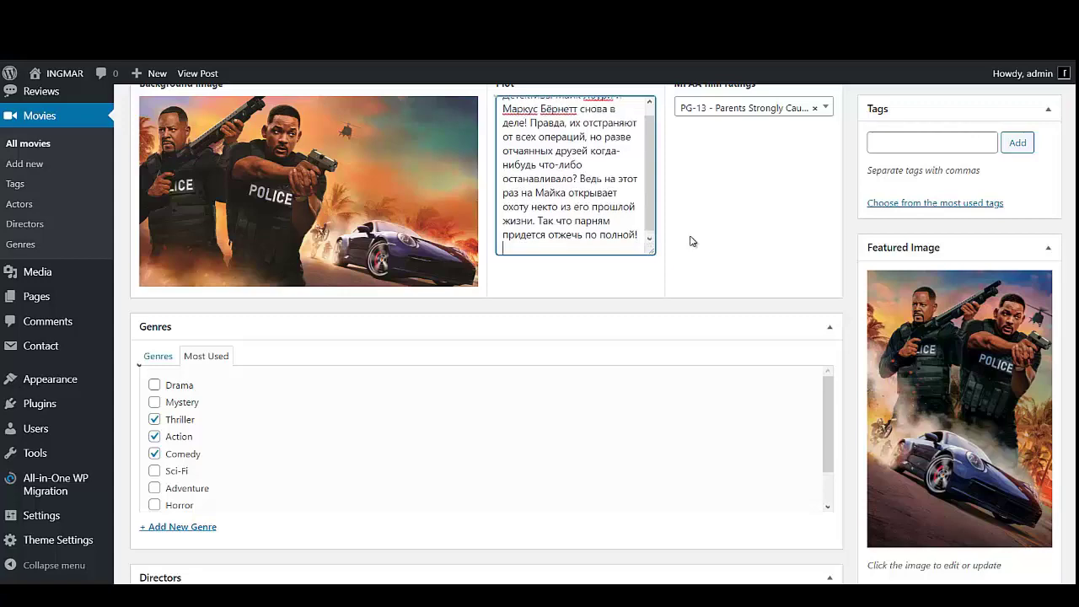
pyautogui.hotkey('ctrl', 'v')
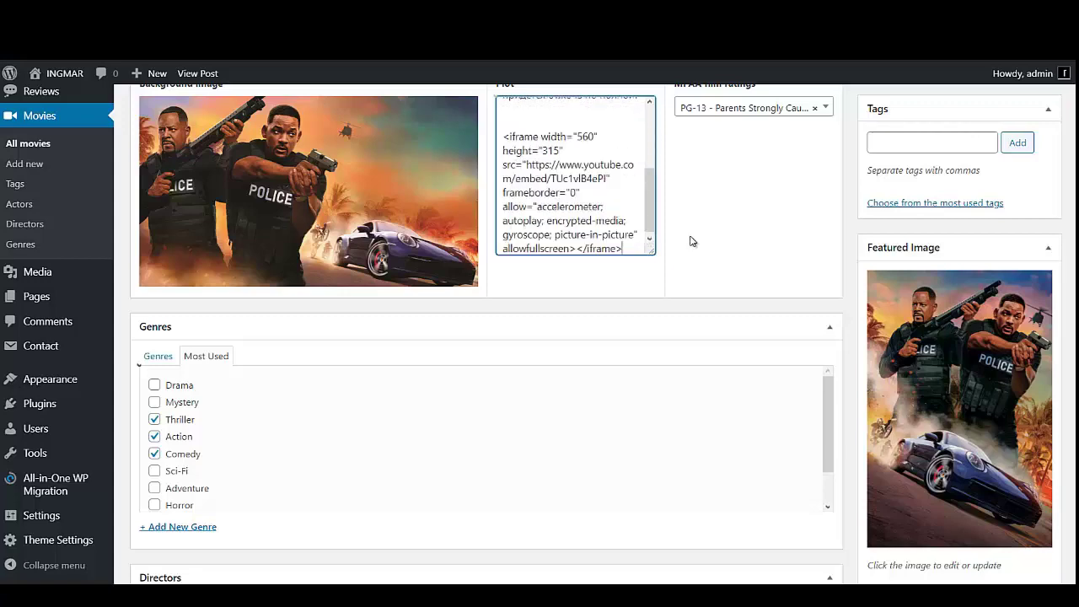
# Update the movie post and open its published page to check how the embedded video sits under the synopsis
pyautogui.scroll(3, 739, 255)
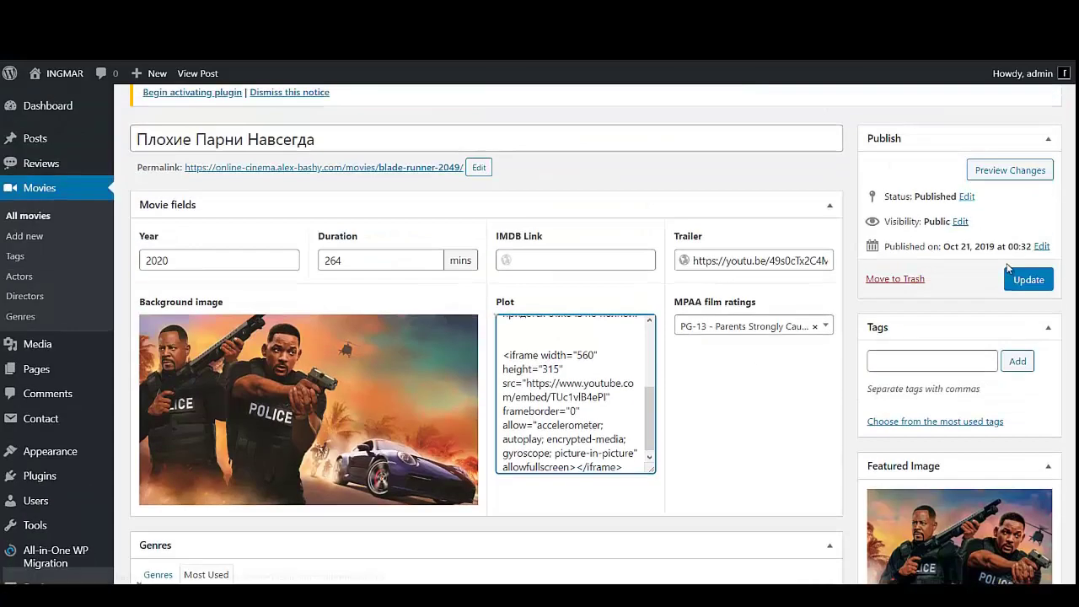
pyautogui.click(1028, 279)
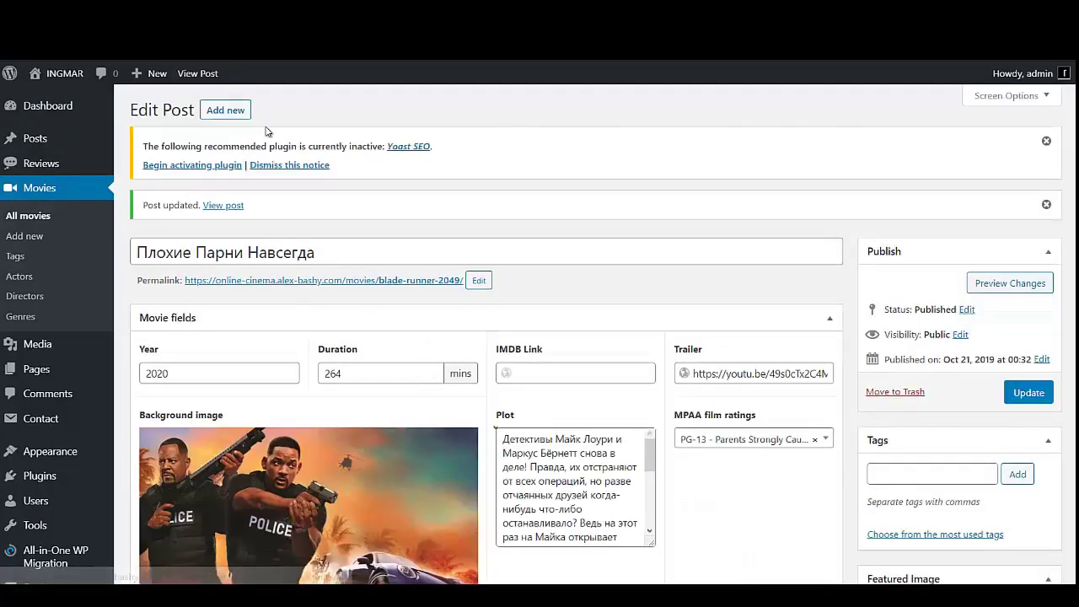
pyautogui.click(235, 207)
pyautogui.scroll(-6, 455, 304)
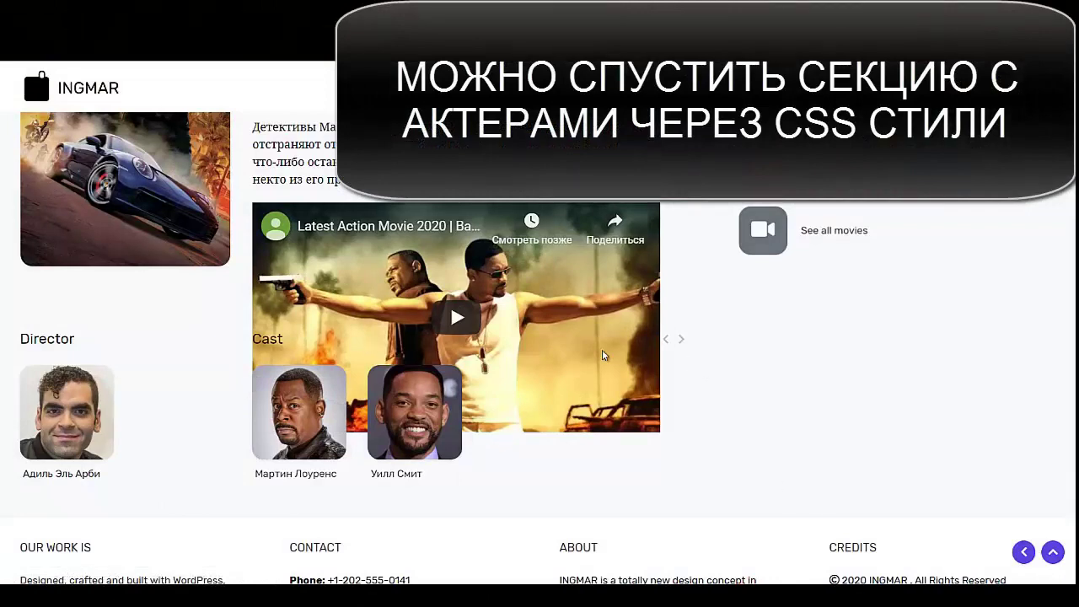
pyautogui.scroll(2, 459, 382)
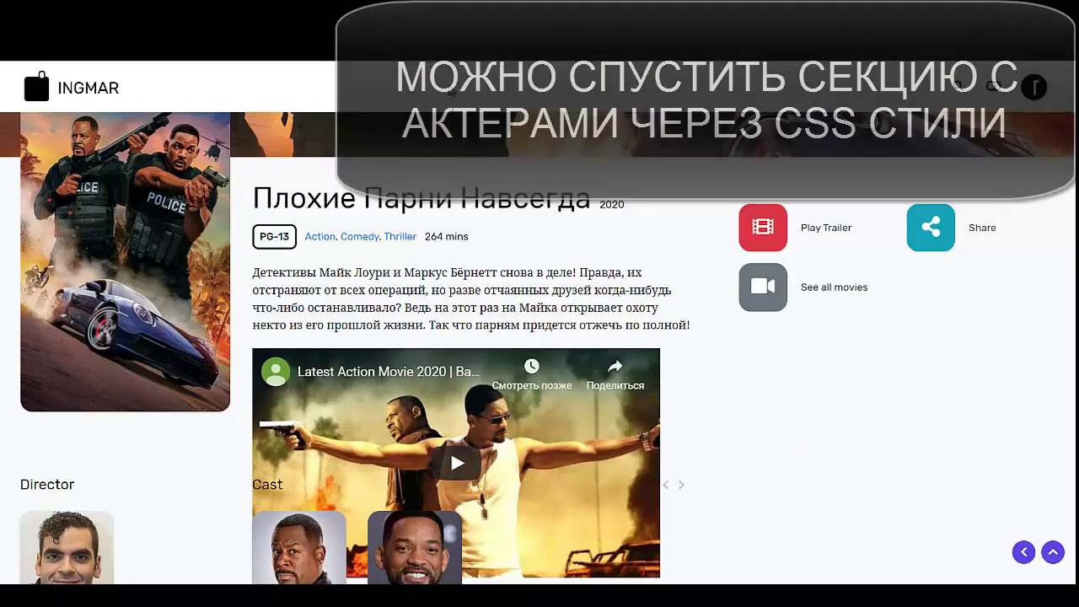
pyautogui.scroll(1, 722, 371)
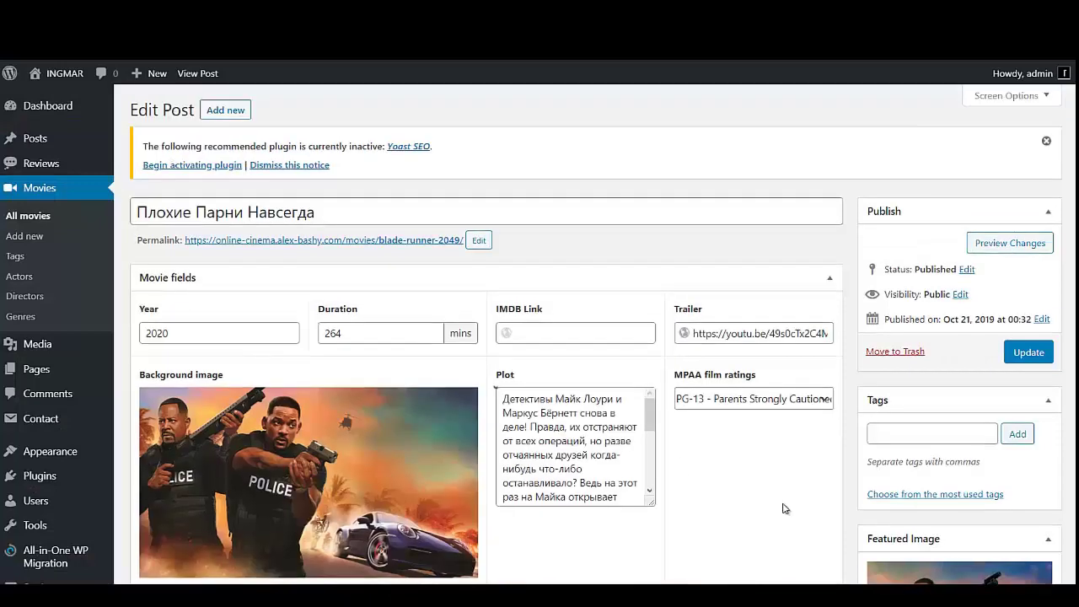
# Back in the post editor, delete the iframe embed code from the movie's Plot field and update the post
pyautogui.scroll(-5, 604, 483)
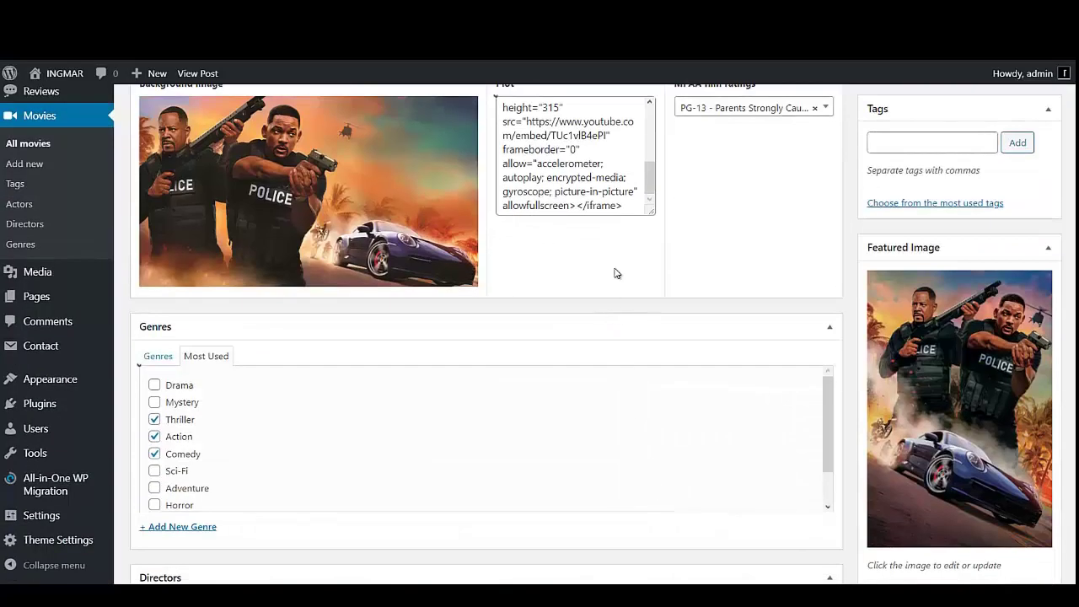
pyautogui.scroll(1, 591, 236)
pyautogui.scroll(2, 529, 230)
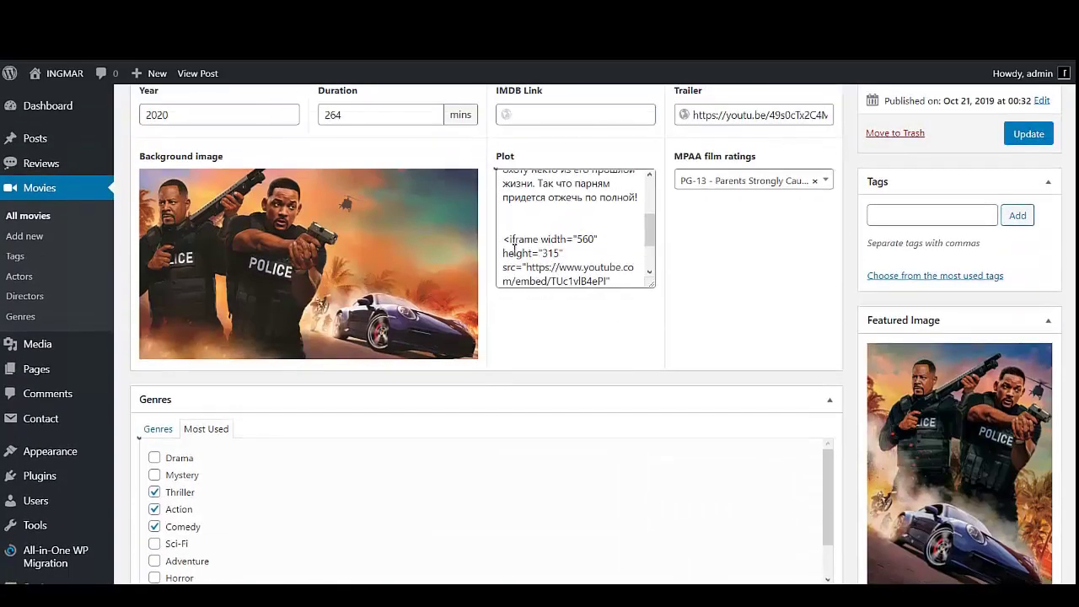
pyautogui.moveTo(502, 240); pyautogui.dragTo(677, 306)
pyautogui.press('BackSpace')
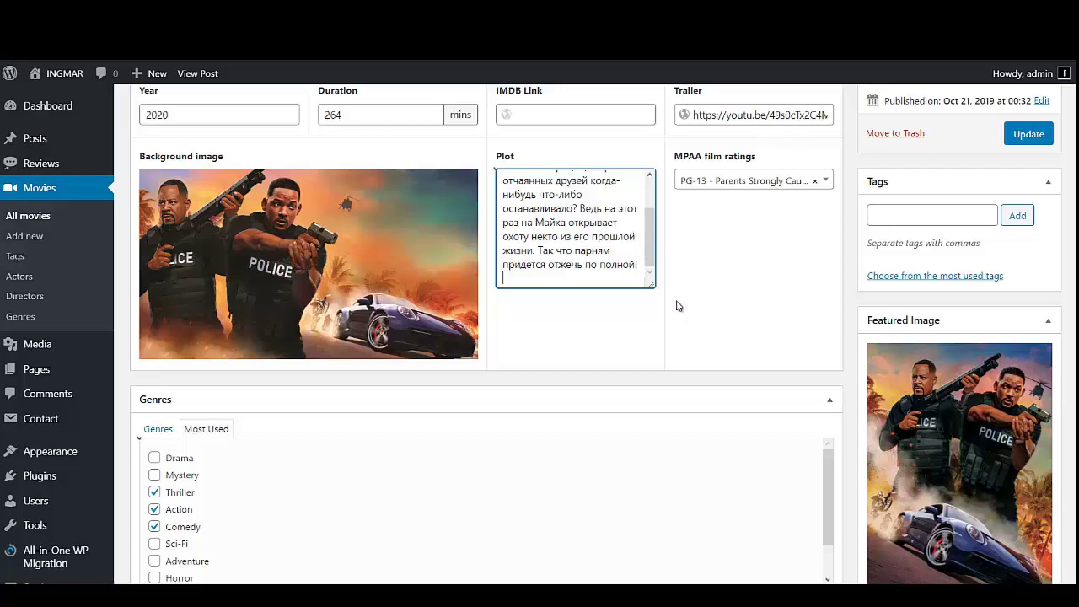
pyautogui.click(1040, 135)
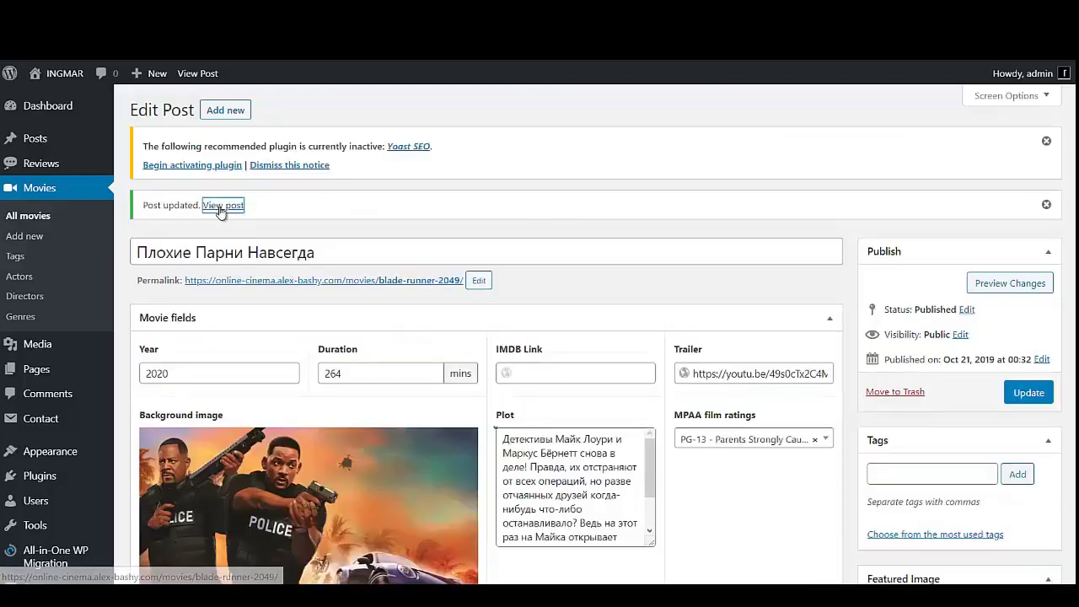
# Open the published Плохие Парни Навсегда page and review its synopsis, director, cast and header image
pyautogui.click(219, 210)
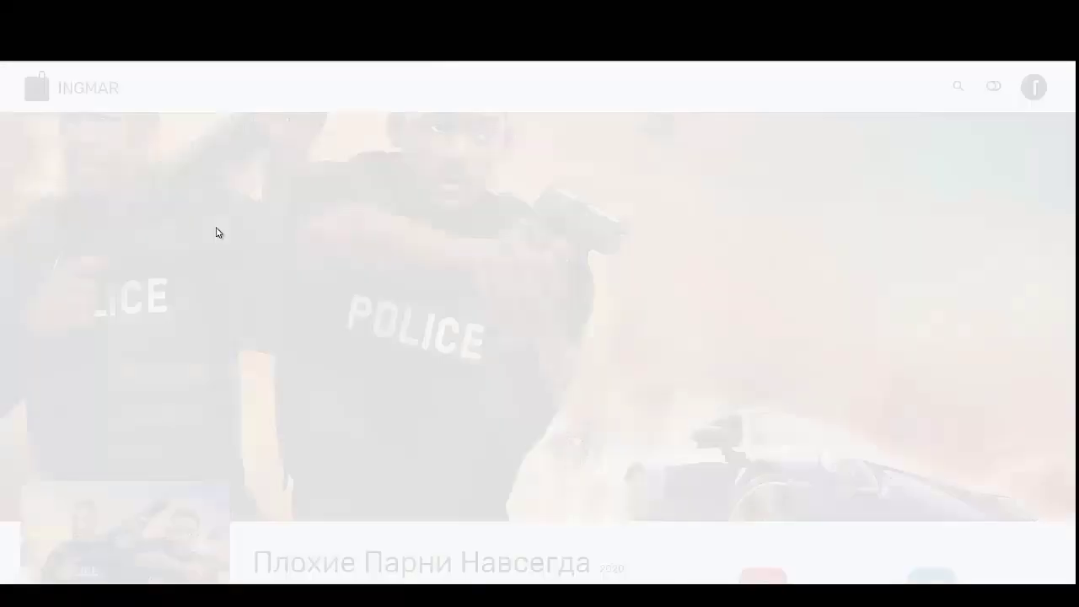
pyautogui.scroll(-5, 822, 337)
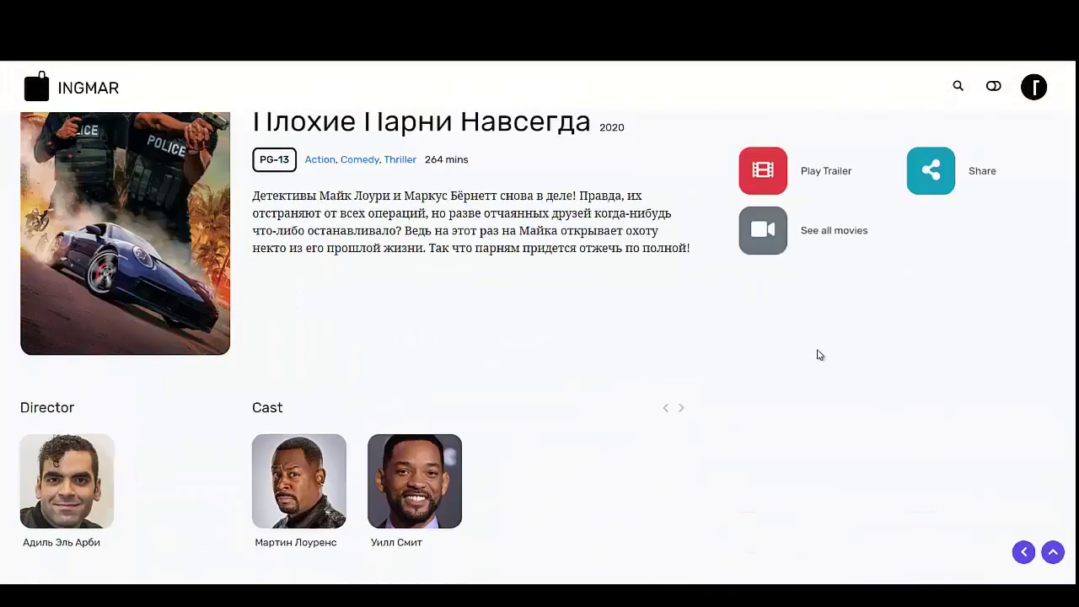
pyautogui.scroll(1, 295, 410)
pyautogui.scroll(-3, 295, 410)
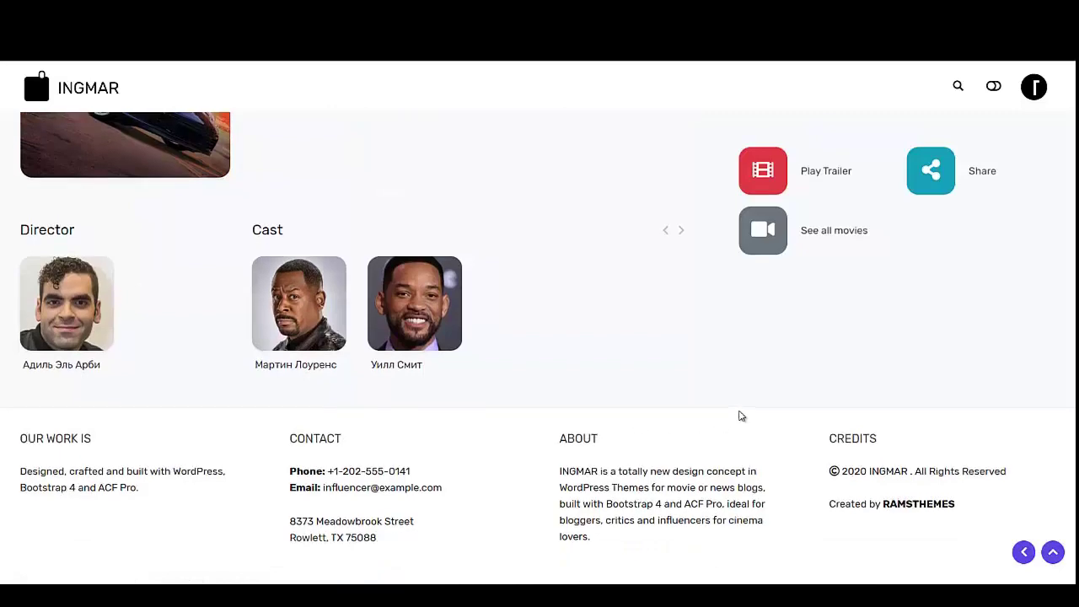
pyautogui.scroll(3, 739, 418)
pyautogui.scroll(3, 742, 416)
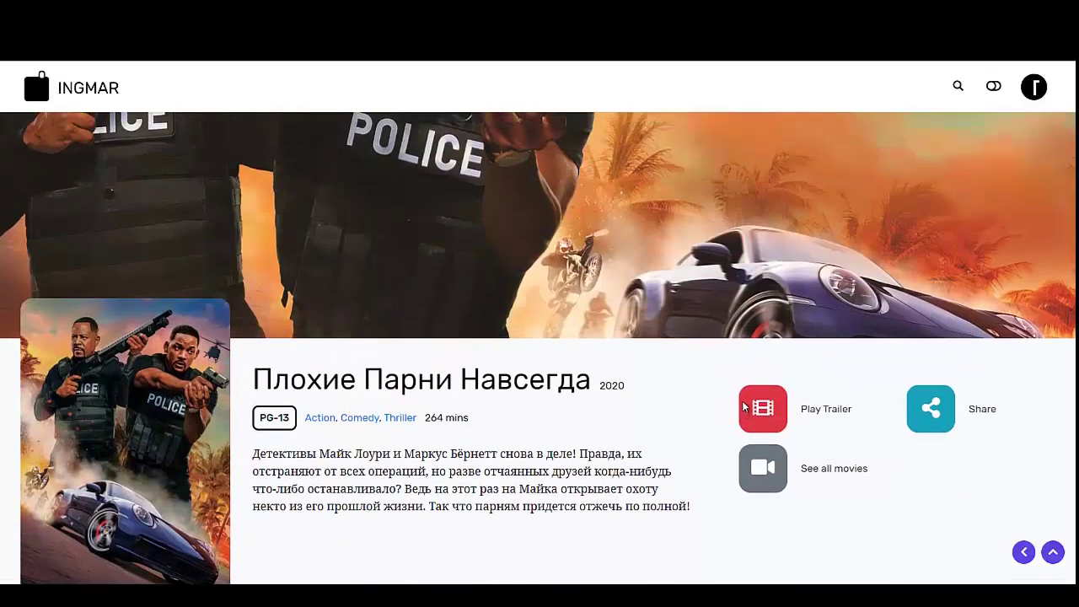
pyautogui.scroll(3, 745, 401)
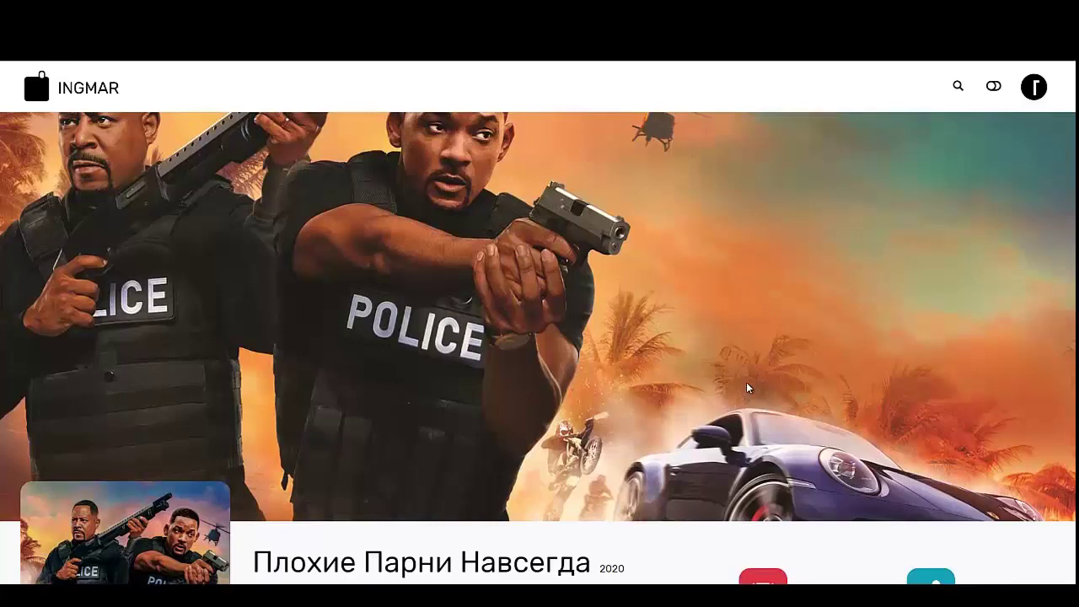